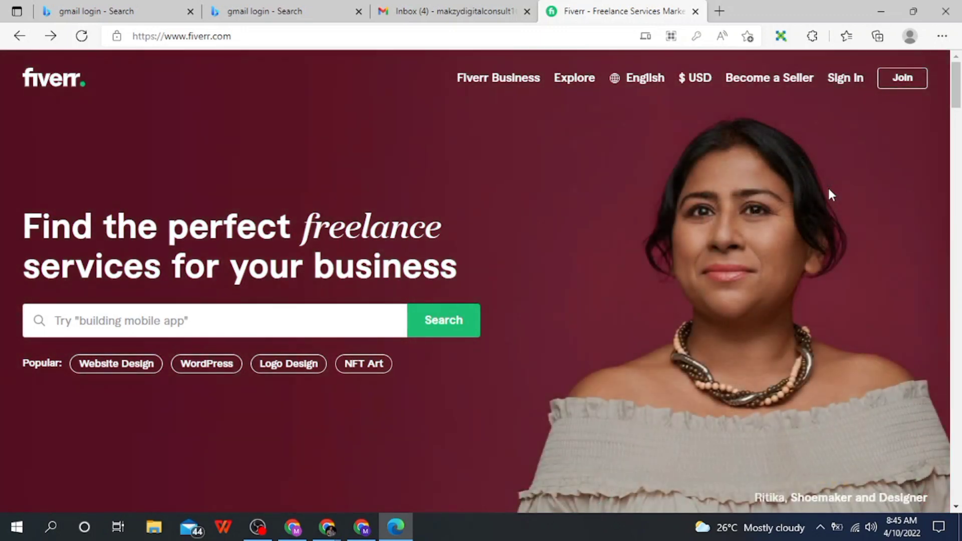
Step: Start a new Fiverr account using the saved autofill email address
click(904, 80)
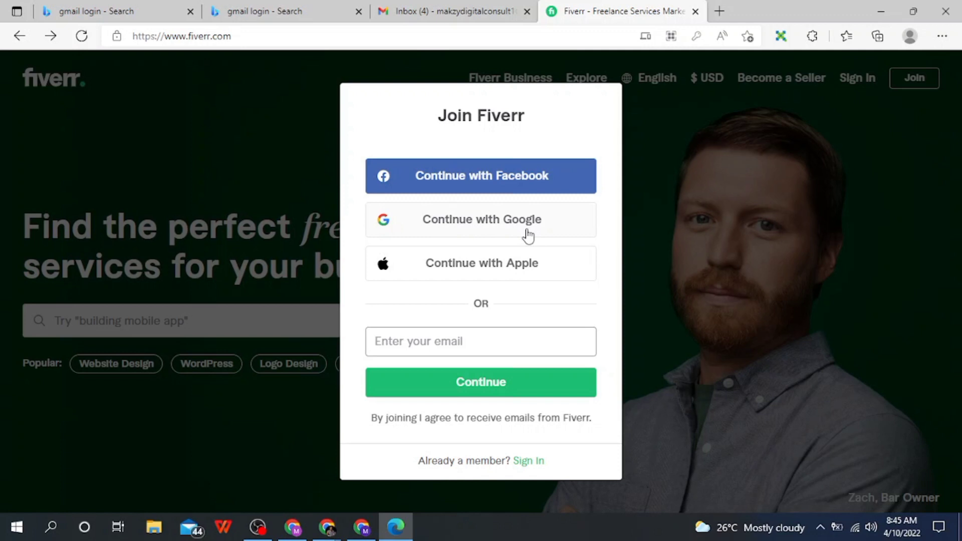
click(454, 342)
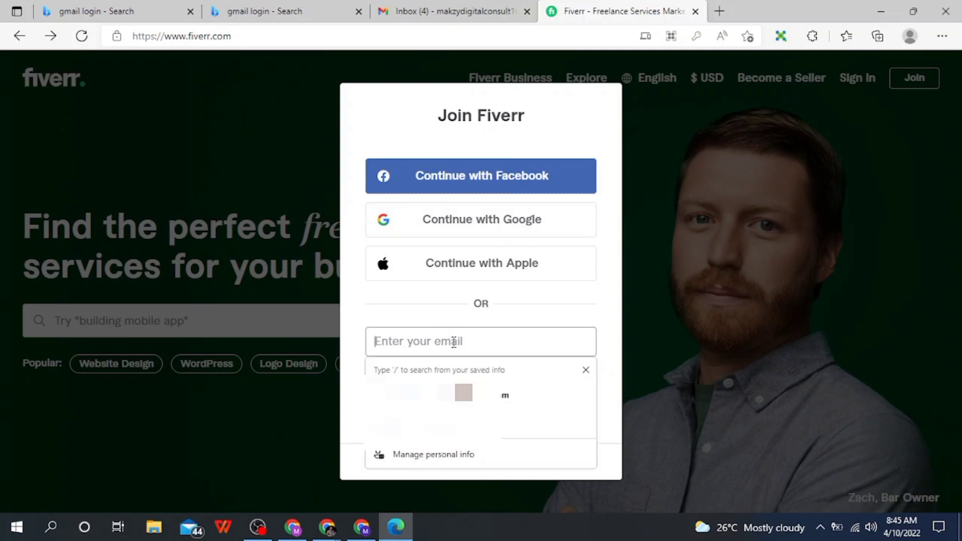
click(481, 395)
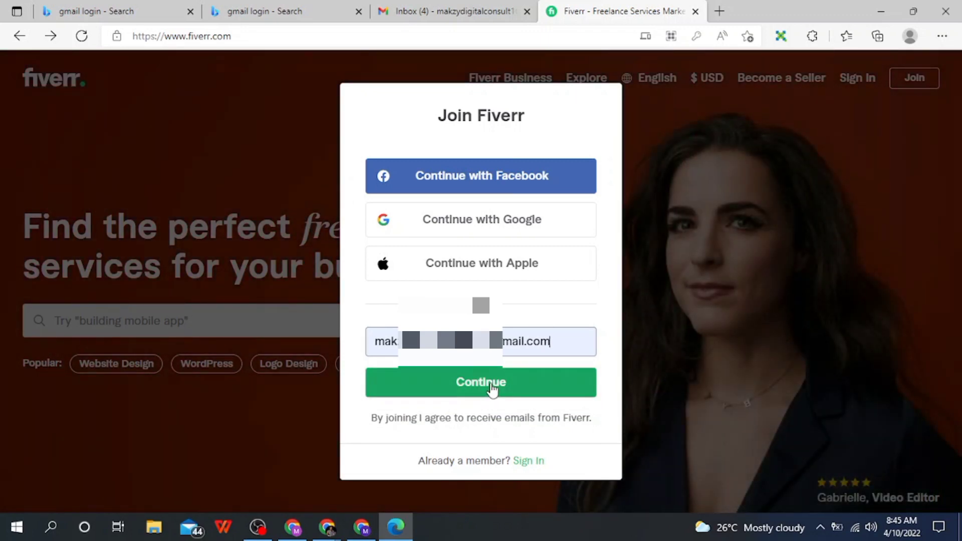
click(492, 389)
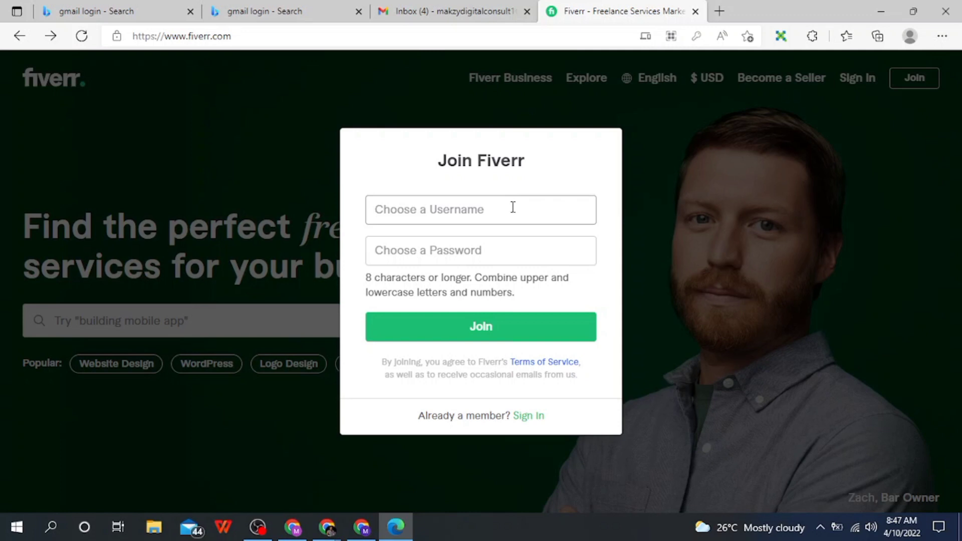
Step: Paste the chosen username and enter the account password
text(Amy_Designs01)
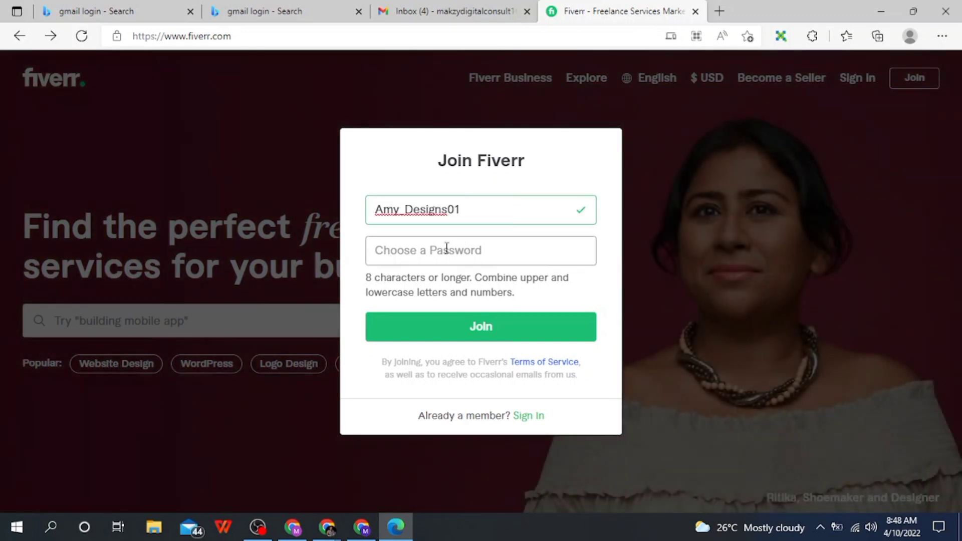
click(446, 249)
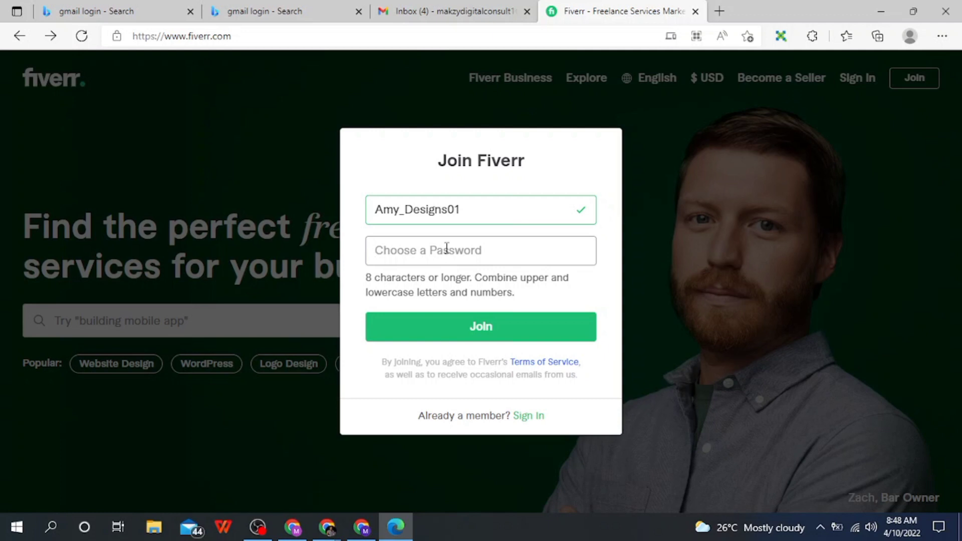
text(••)
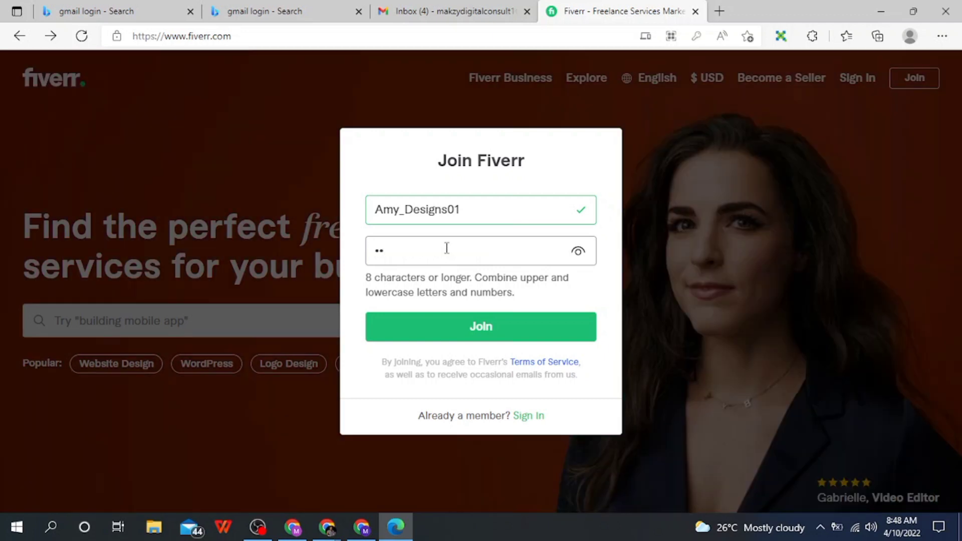
text(••••••••)
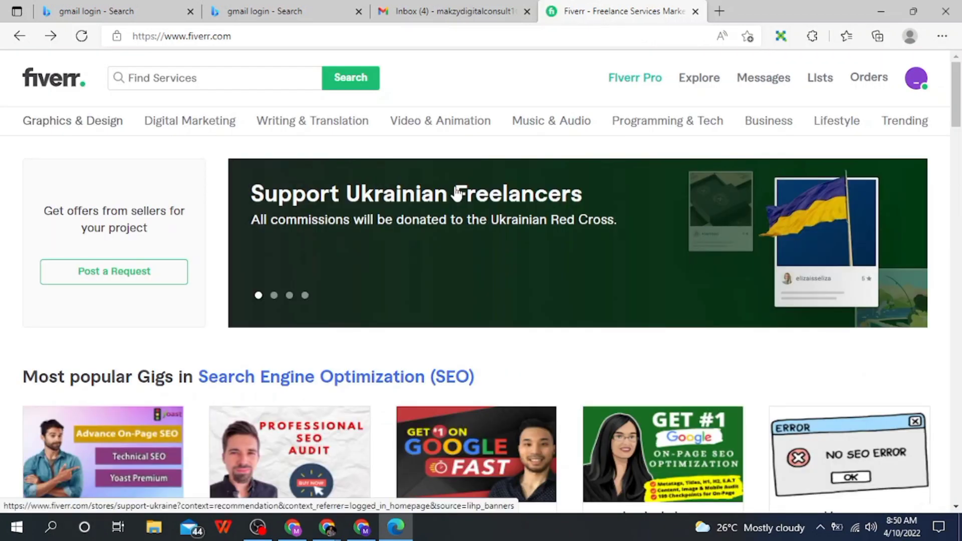
Step: View the new account's profile, then switch to the Gmail inbox holding the activation email
click(912, 80)
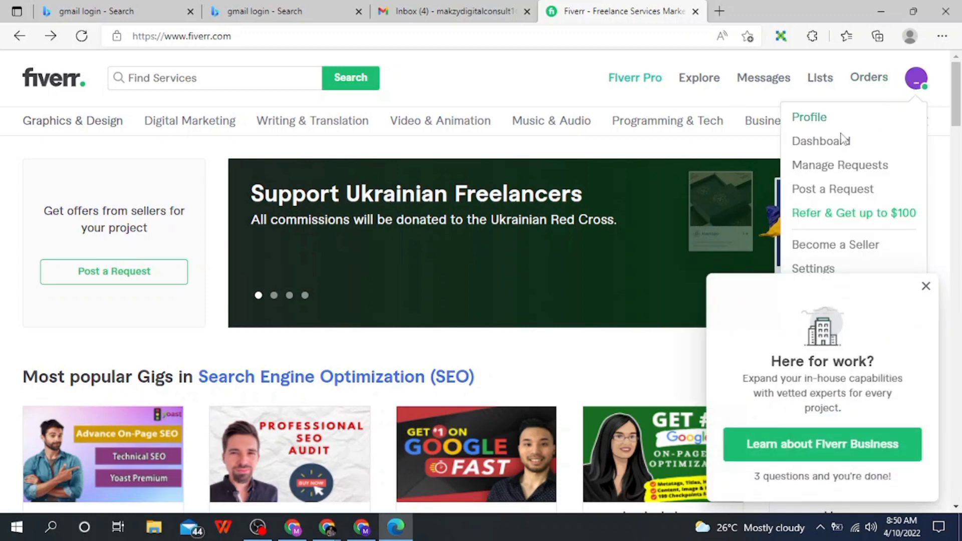
click(822, 128)
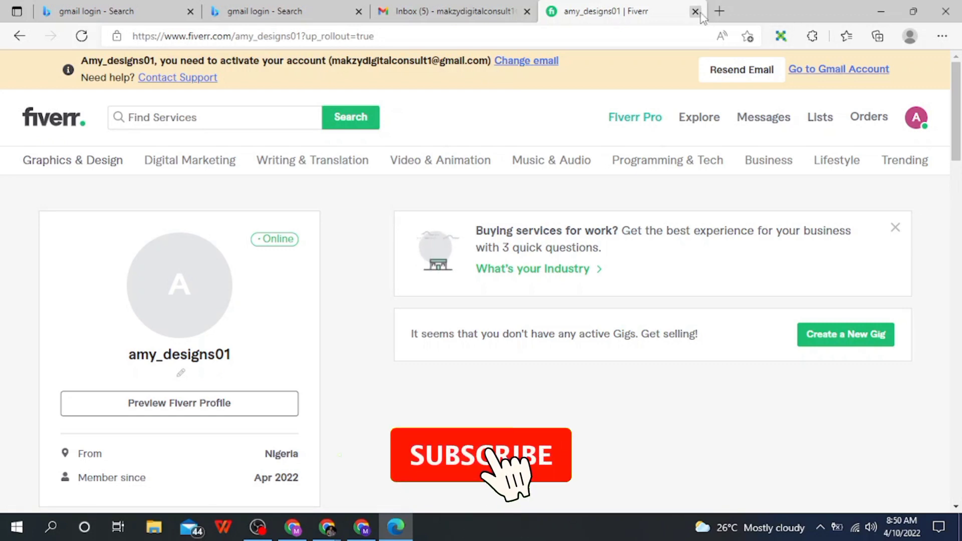
click(501, 12)
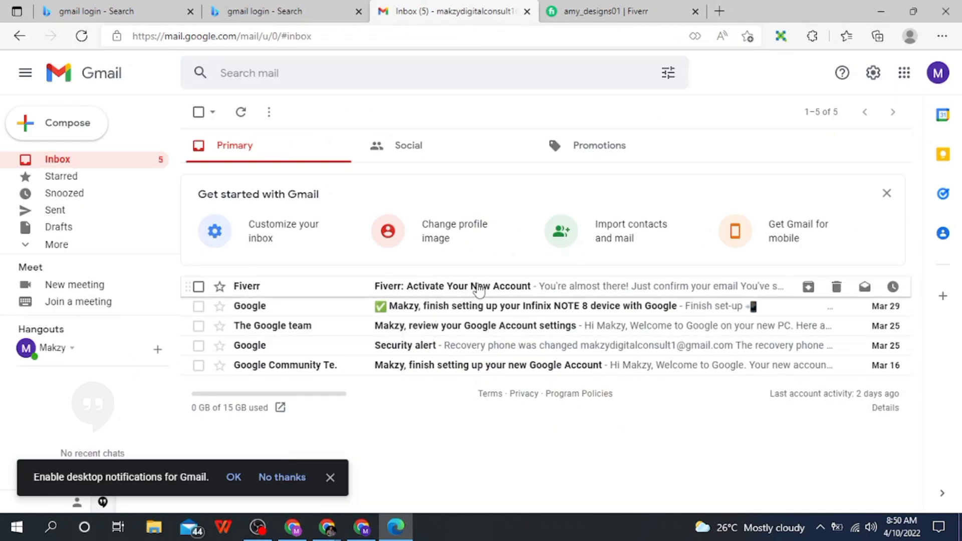
Step: Open the 'Fiverr: Activate Your New Account' email and activate the account
click(476, 291)
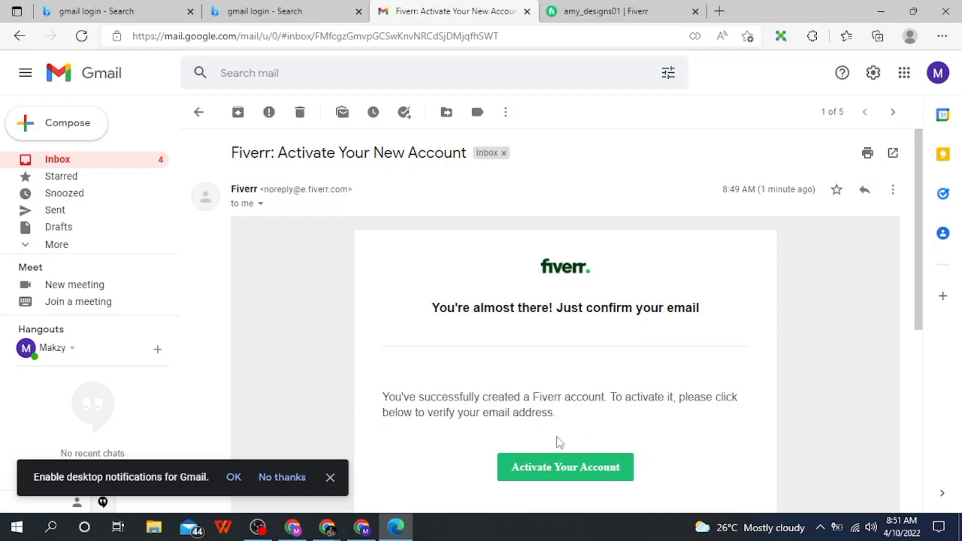
click(565, 470)
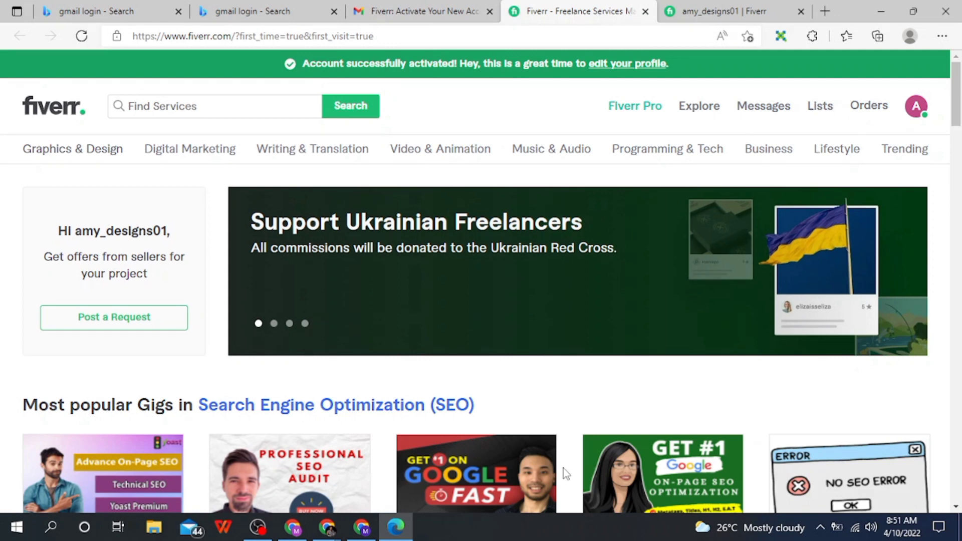
Step: Visit the profile page, then choose Become a Seller from the account menu
click(916, 106)
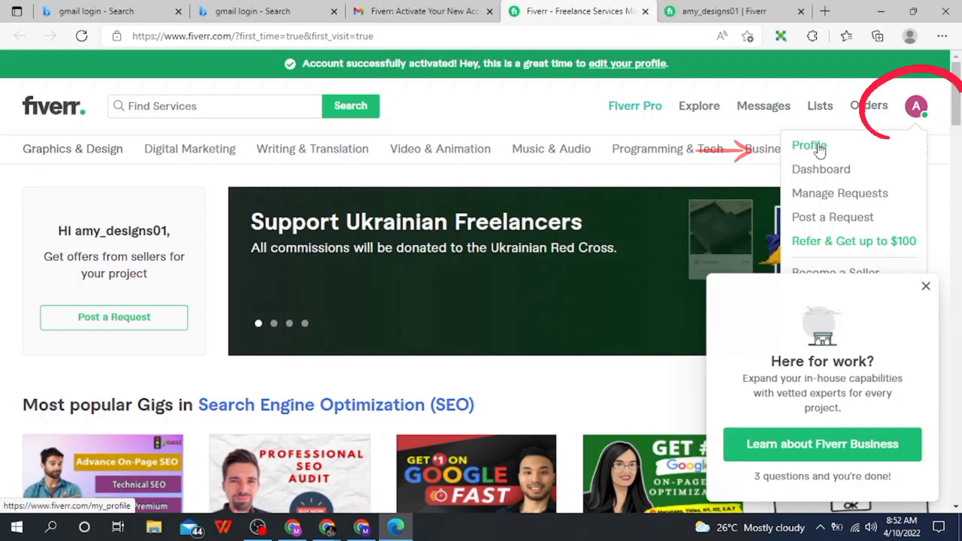
click(819, 149)
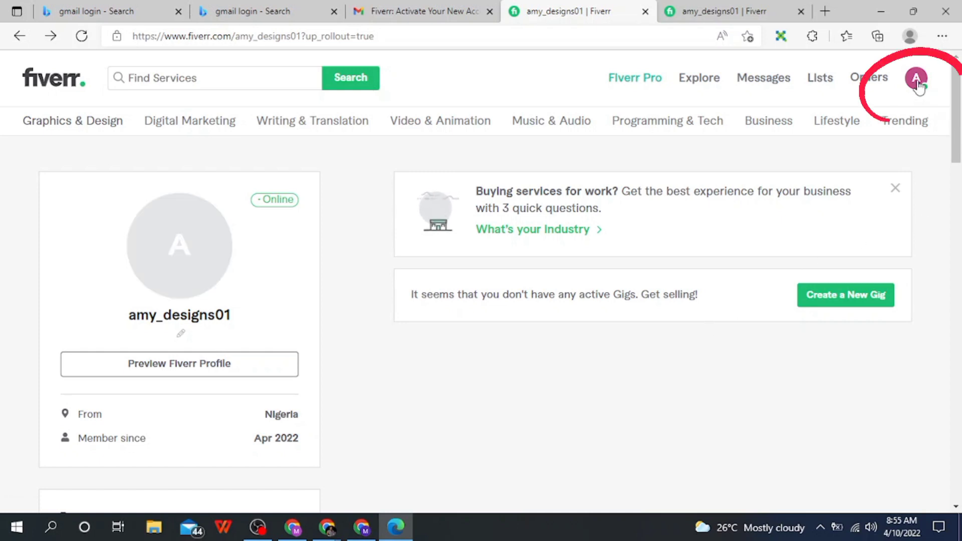
click(917, 84)
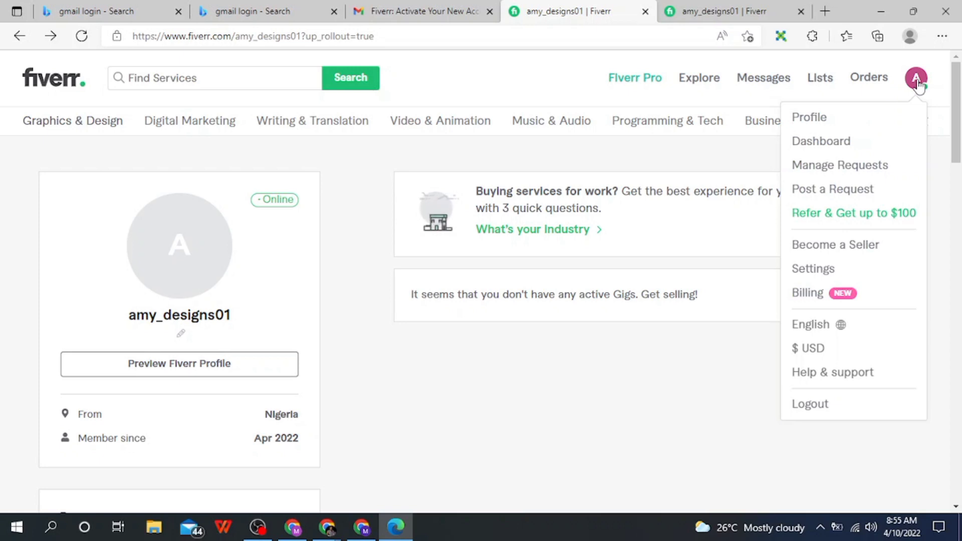
click(835, 253)
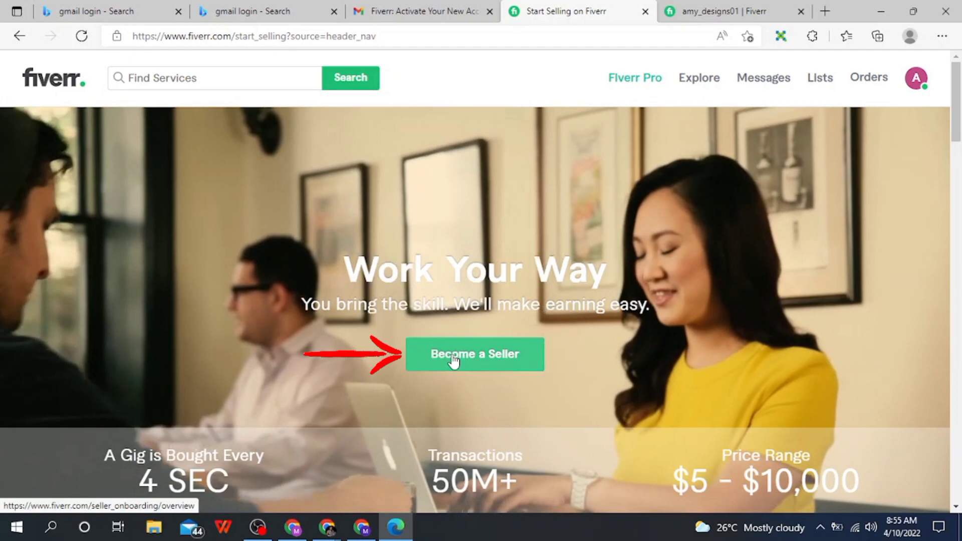
Step: Begin seller onboarding with the Become a Seller button on the Start Selling page
click(453, 358)
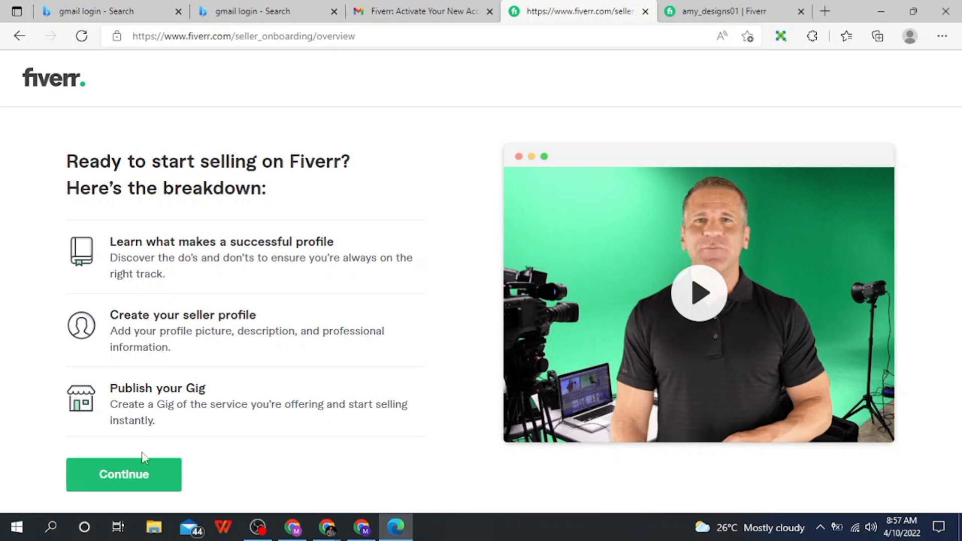
Step: Continue from the three-step overview to the successful-profile tips and scroll through them
click(101, 484)
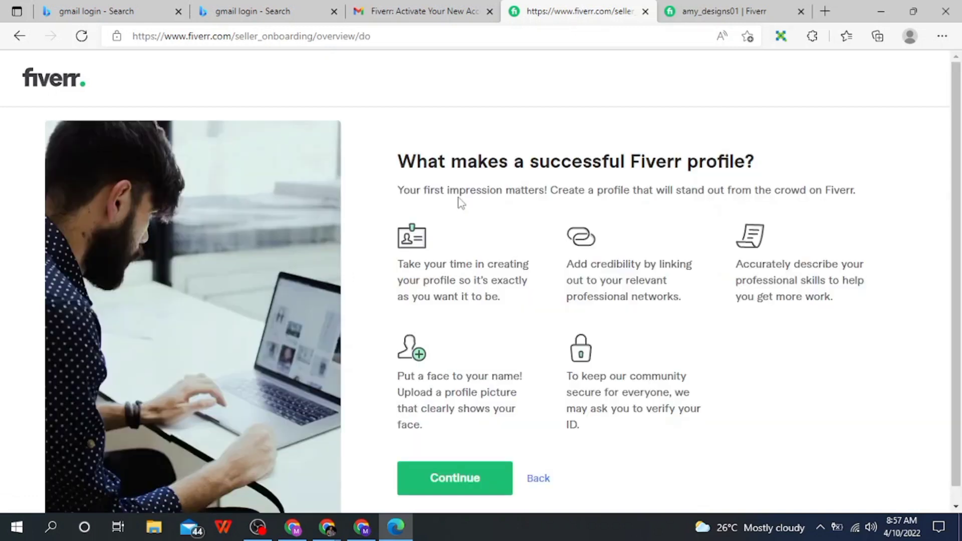
scroll(461, 203, down, 1)
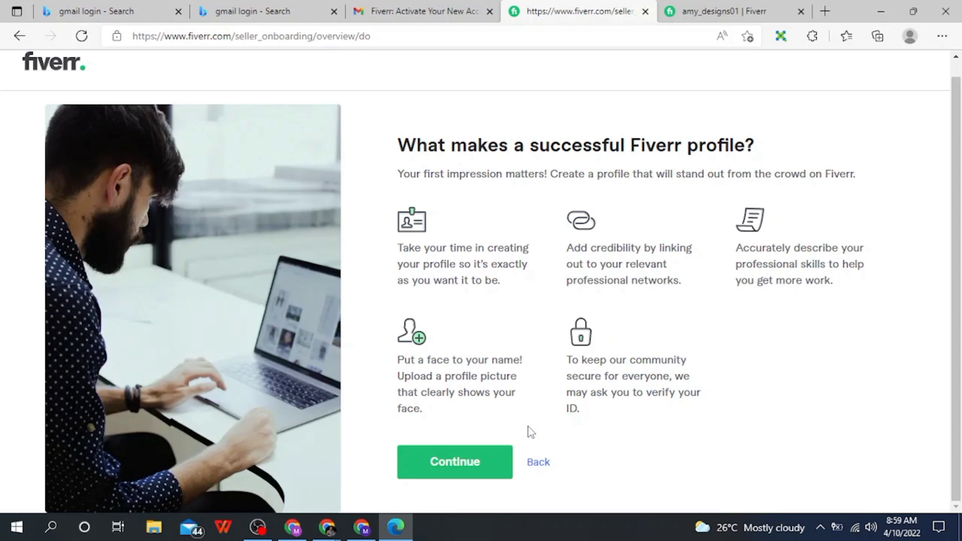
Step: Continue through the tips and things-to-avoid pages to the Personal Info form
click(488, 469)
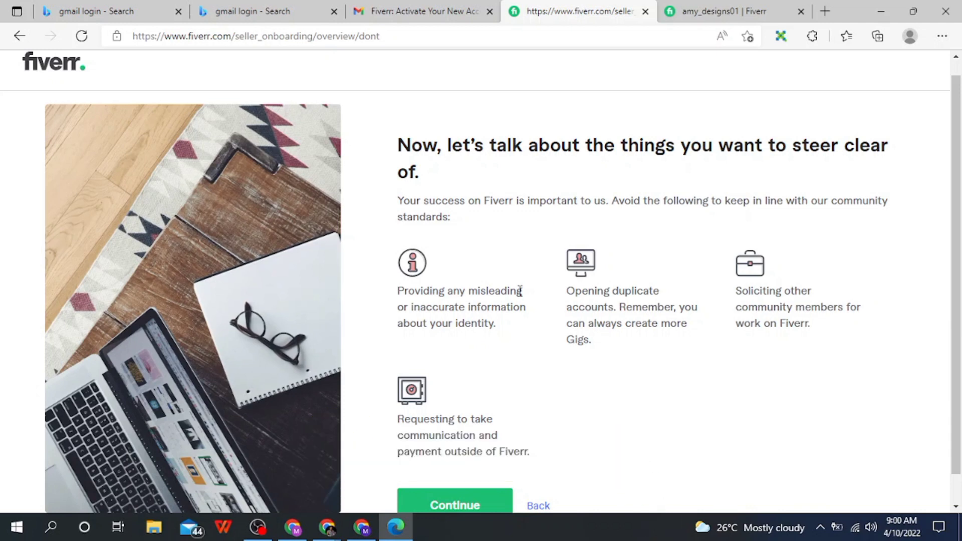
click(448, 506)
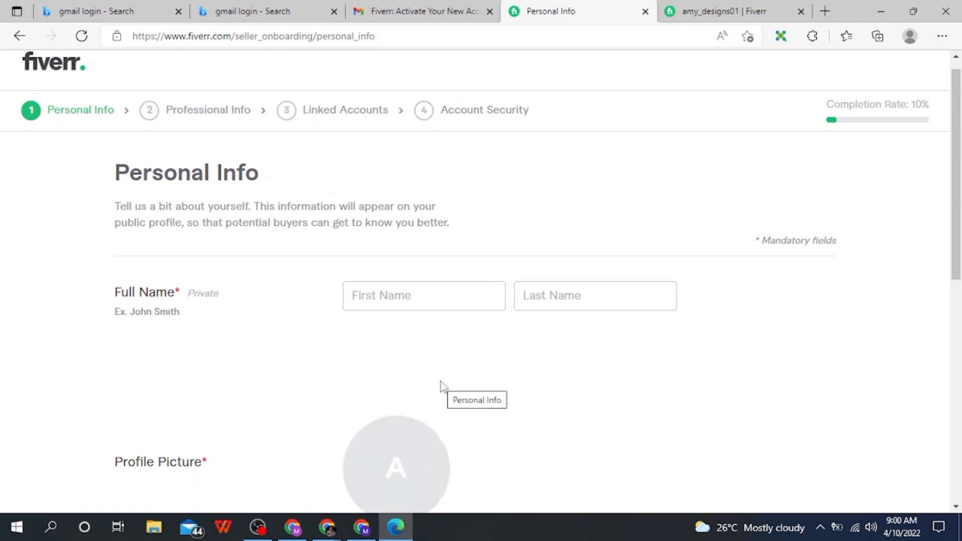
Step: Enter the seller's first name, fixing a typo, and last name under Full Name
scroll(441, 386, up, 1)
click(396, 314)
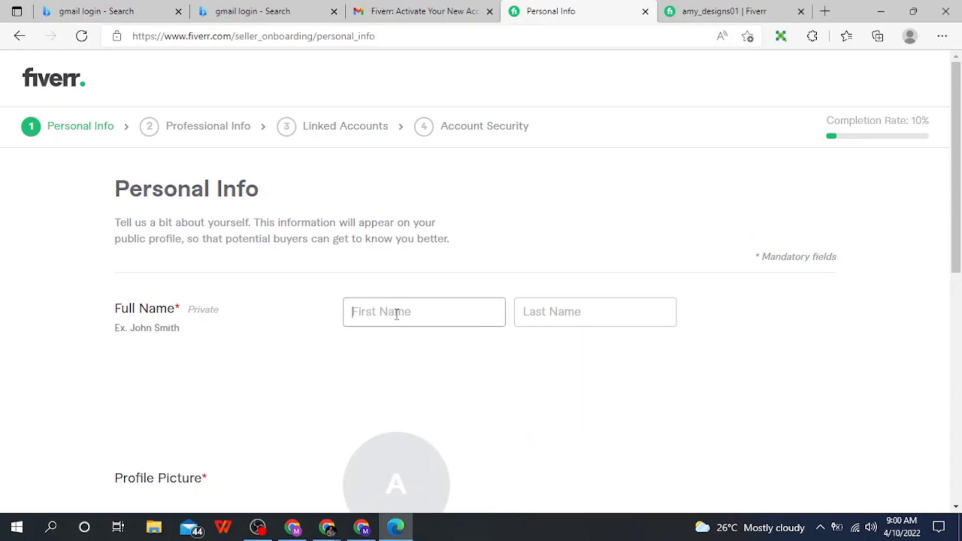
click(536, 315)
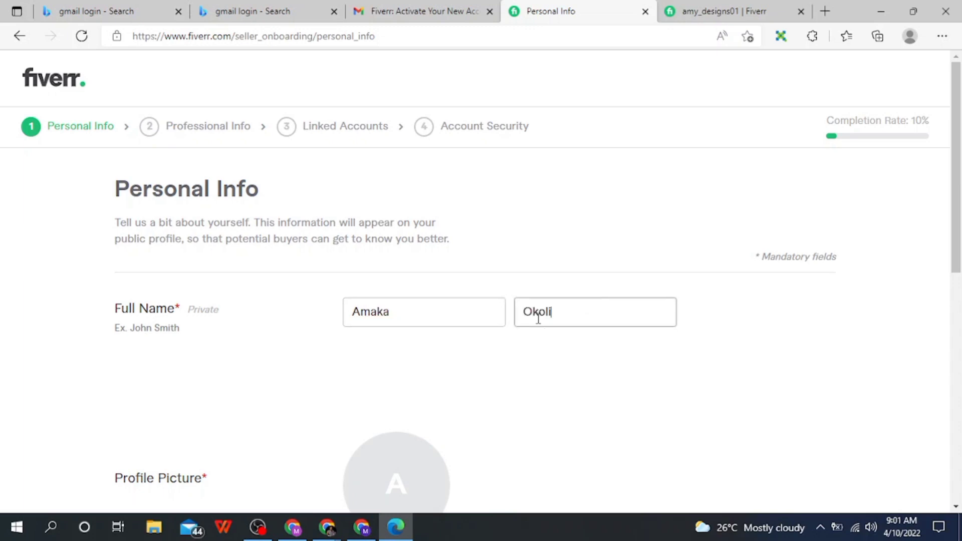
scroll(439, 431, down, 5)
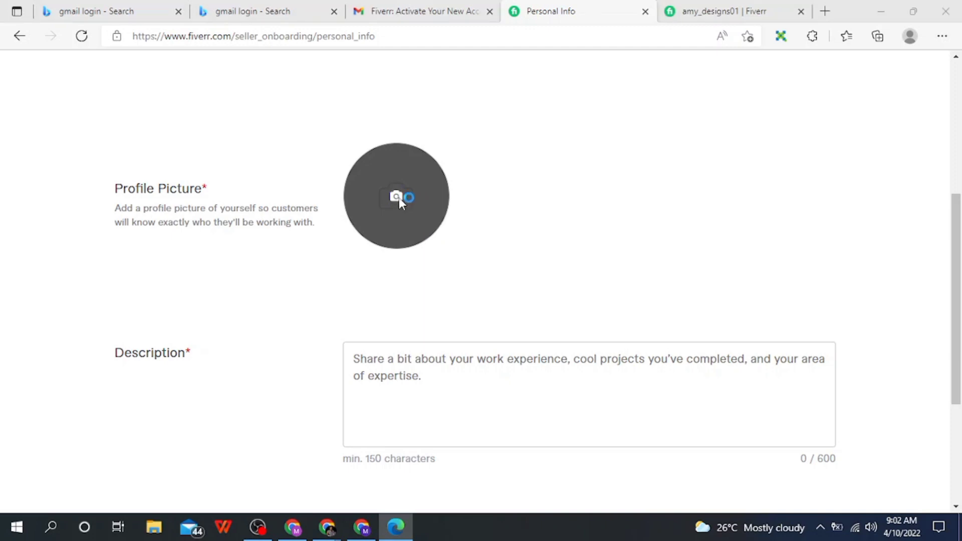
Step: Upload the 'using Macbook' image as the seller's profile picture
click(394, 196)
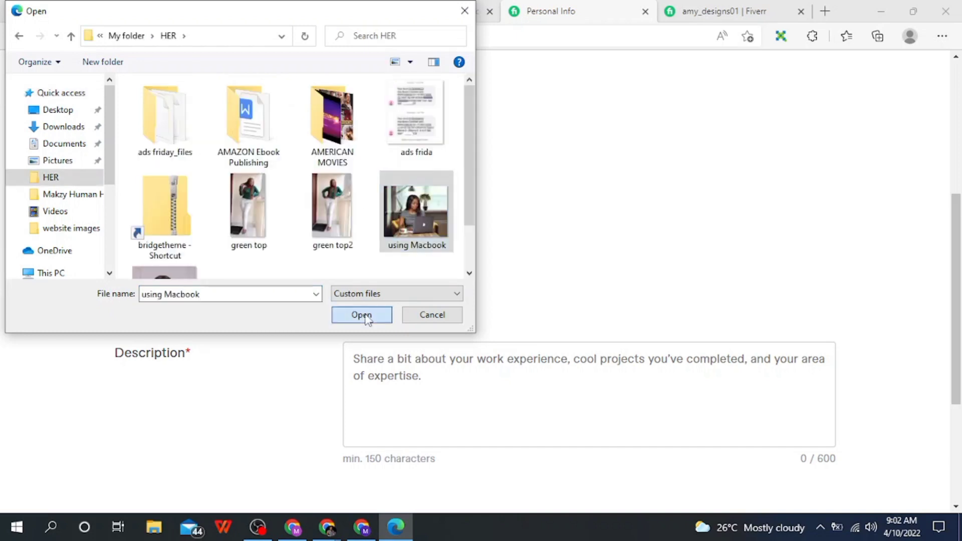
click(362, 314)
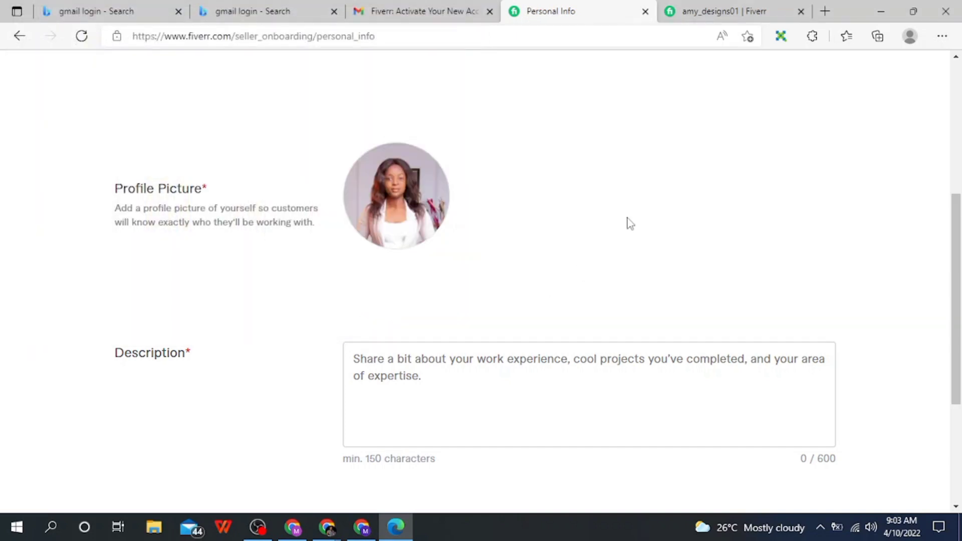
scroll(627, 221, down, 3)
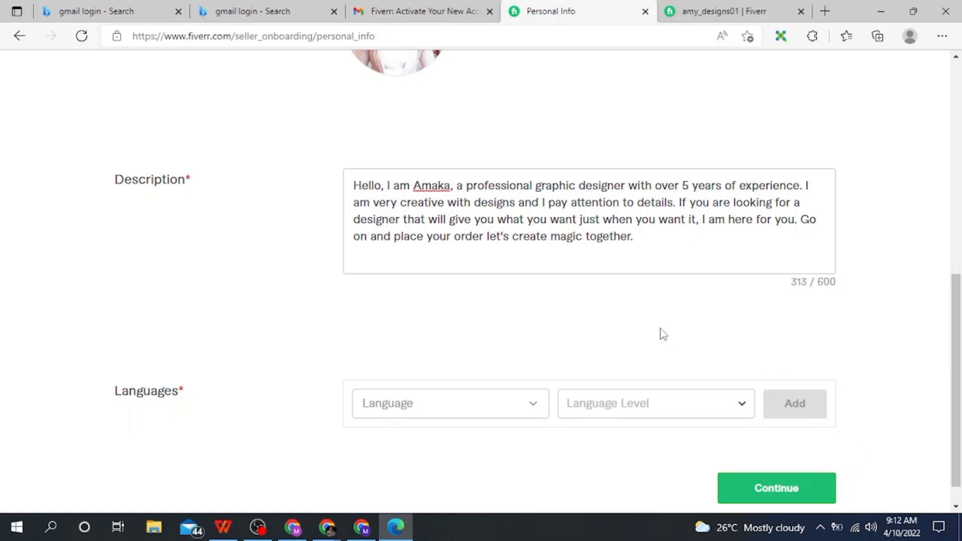
Step: Add English at Fluent level to the spoken languages and save Personal Info
scroll(661, 333, down, 1)
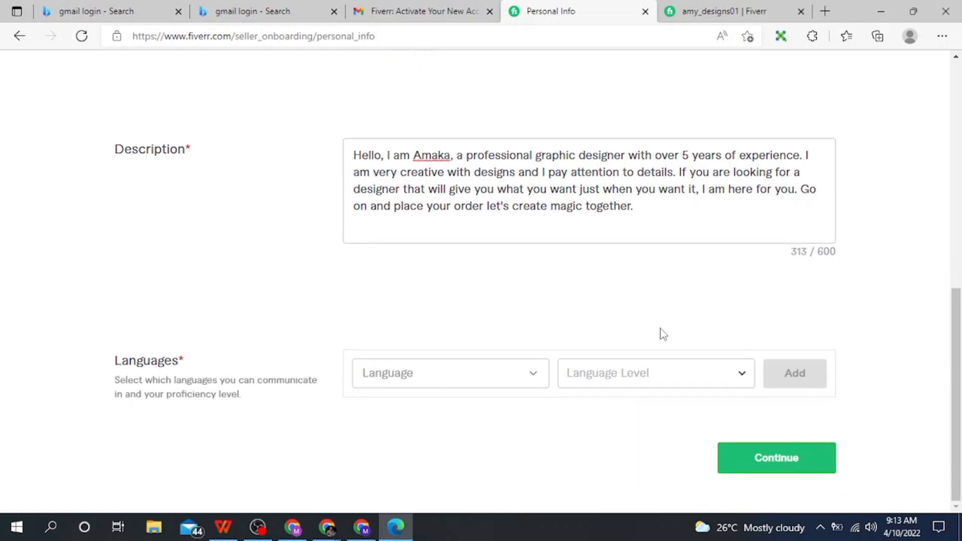
click(526, 382)
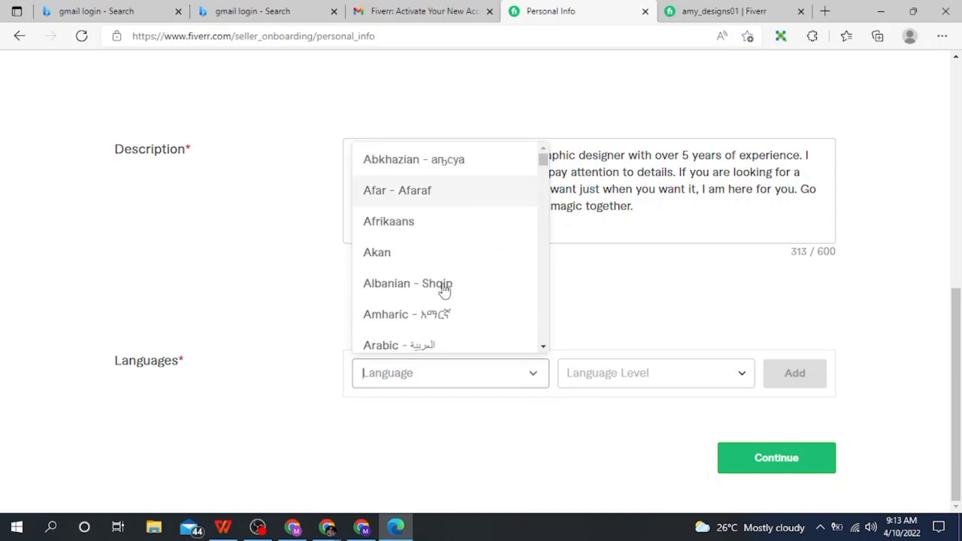
click(742, 382)
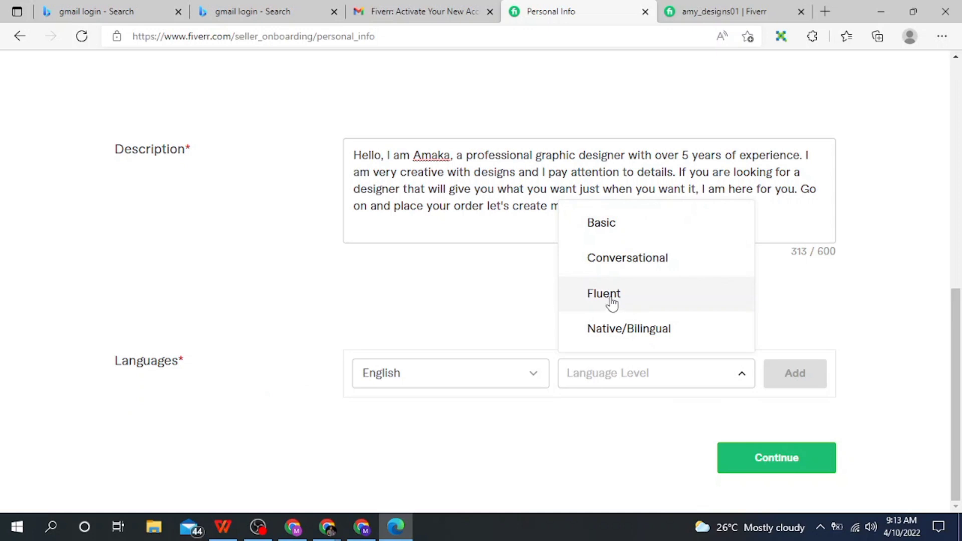
click(612, 302)
click(794, 373)
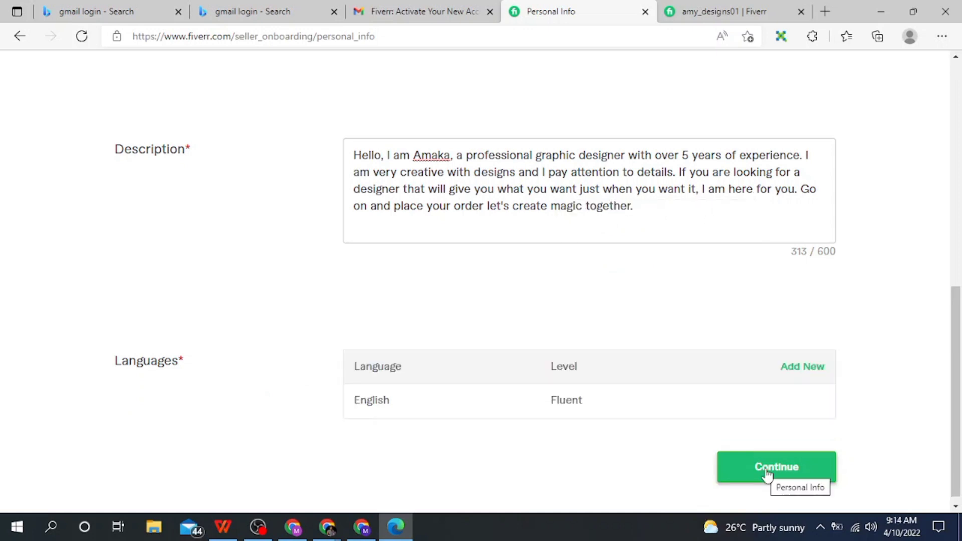
click(766, 470)
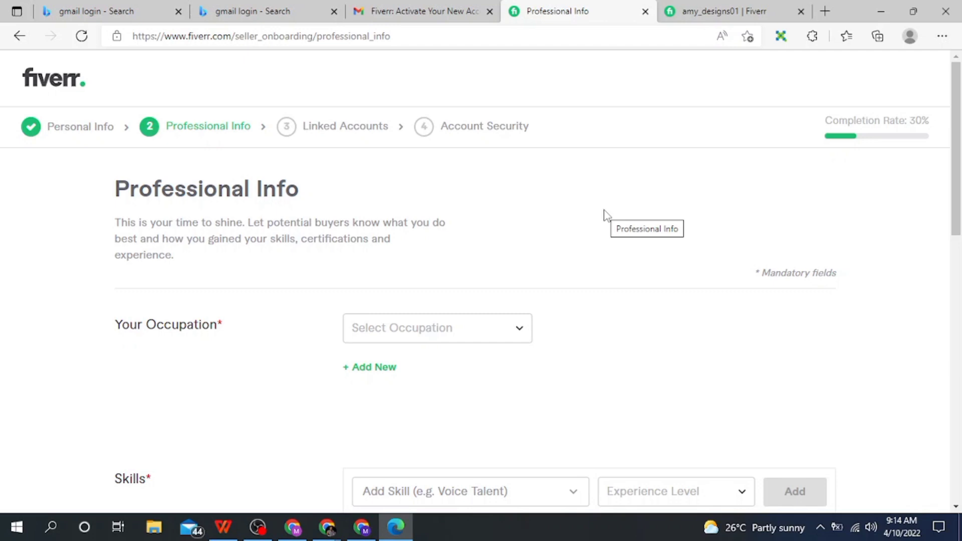
Step: Choose Graphics & Design as the occupation, leaving Book & Album Covers unticked
click(520, 331)
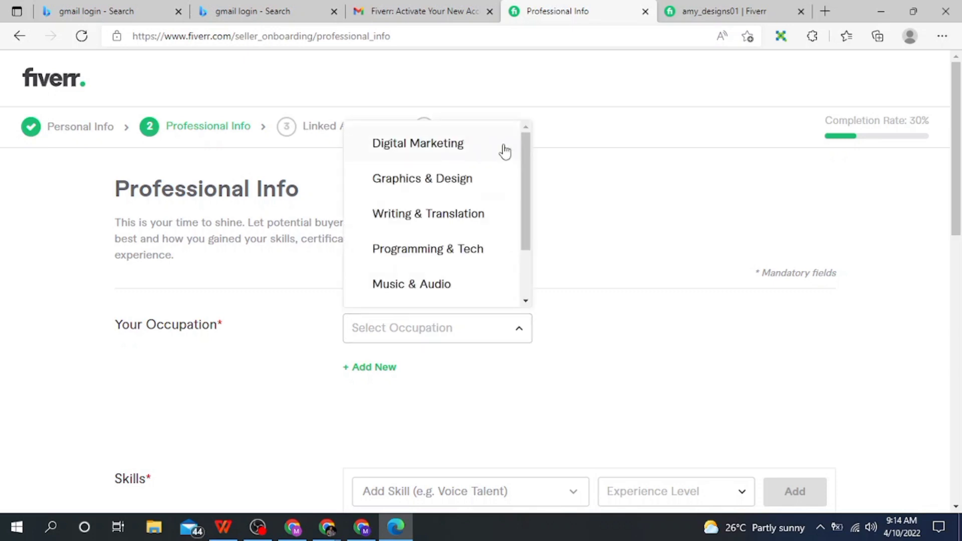
click(443, 182)
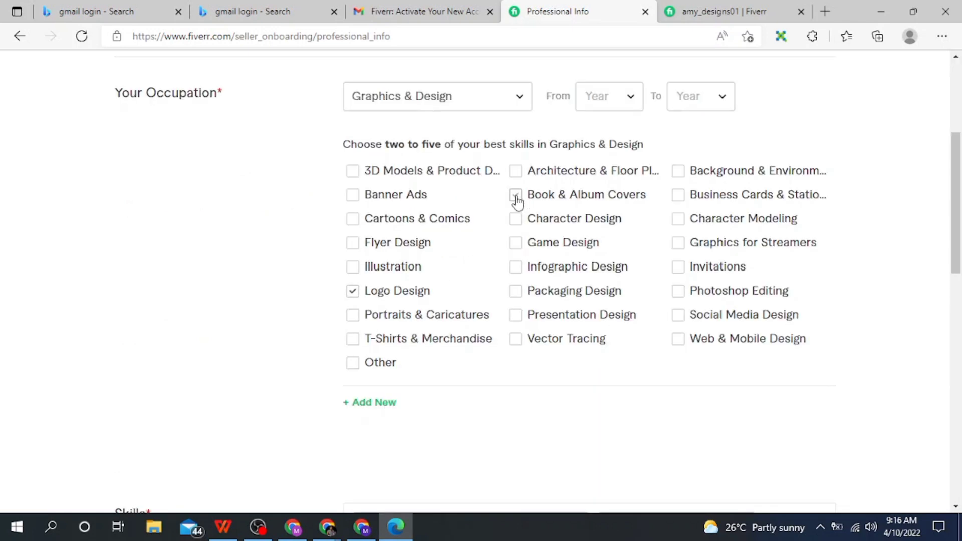
click(521, 197)
click(548, 196)
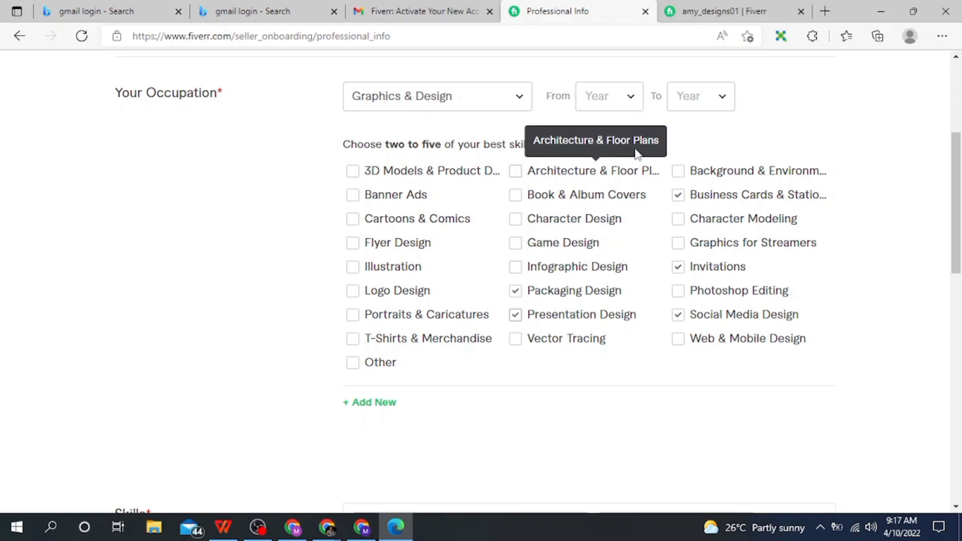
Step: Set the occupation's starting year to 2017
click(633, 95)
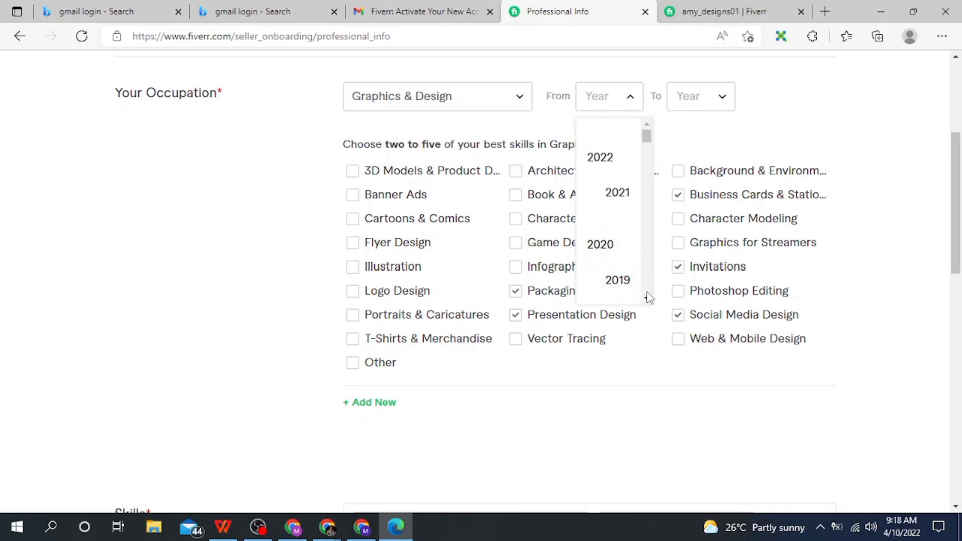
click(647, 299)
click(647, 299)
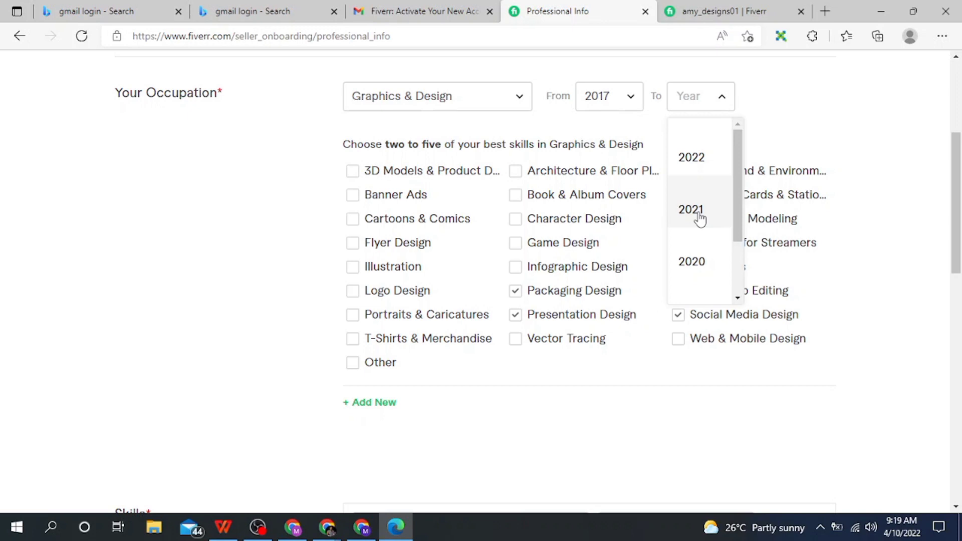
click(700, 216)
scroll(541, 145, down, 5)
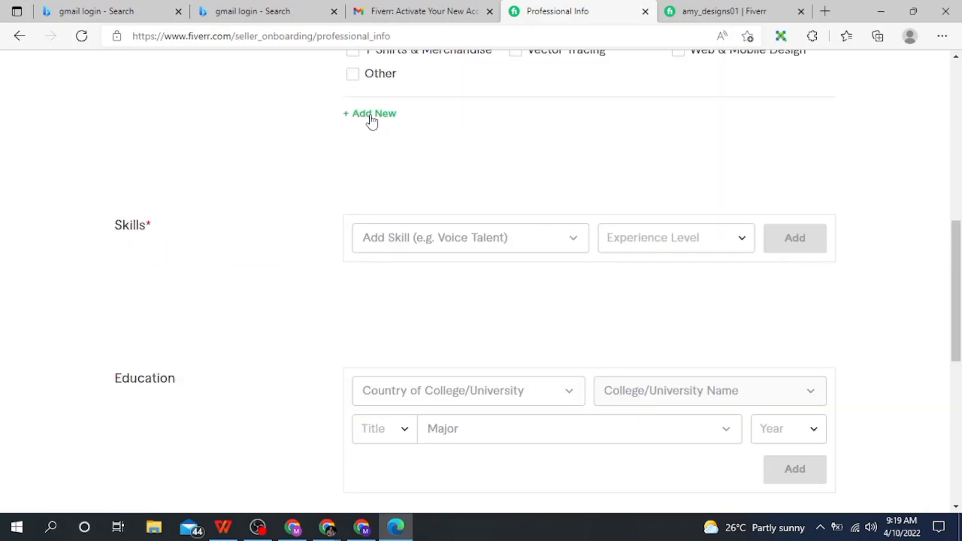
Step: Search 'desi' and add the Design skill at Expert experience level
scroll(372, 118, down, 1)
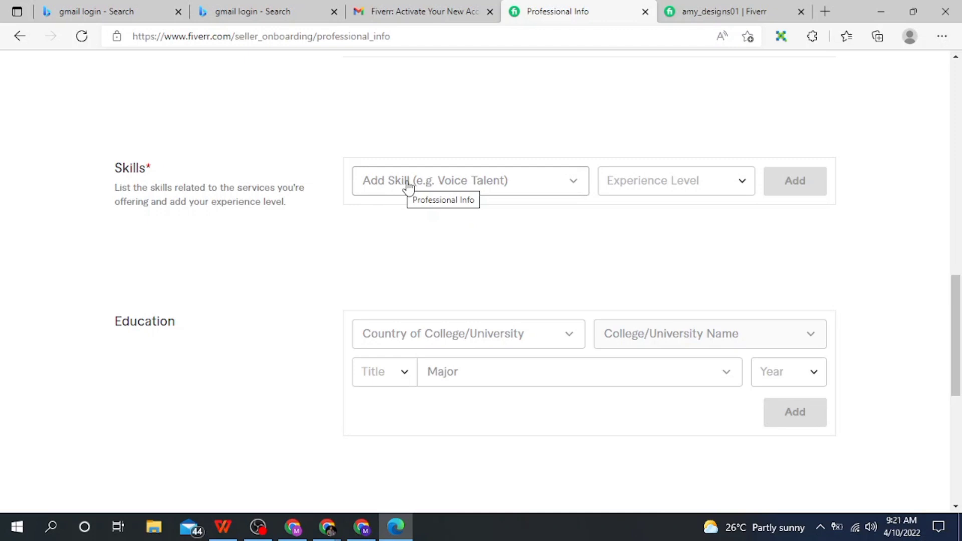
click(400, 185)
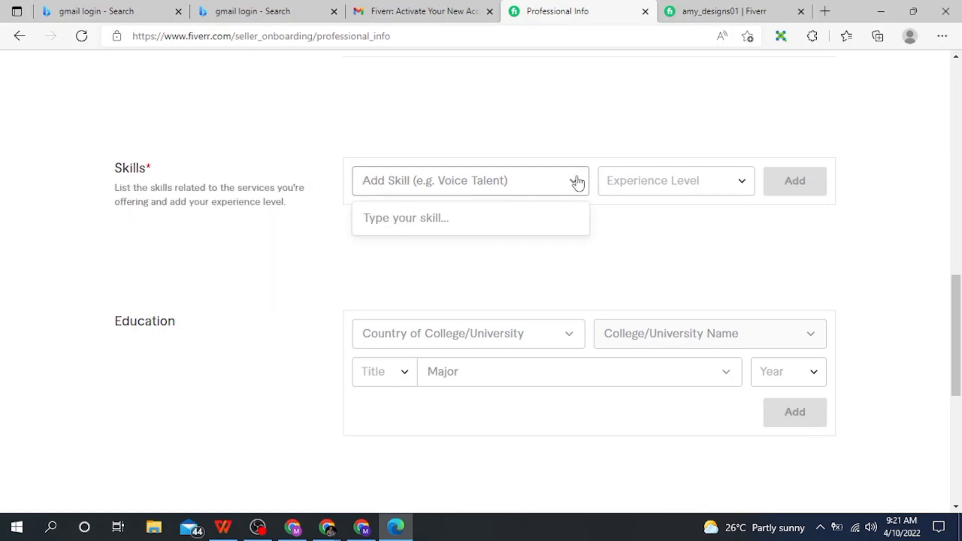
text(desi)
drag(594, 337, 596, 351)
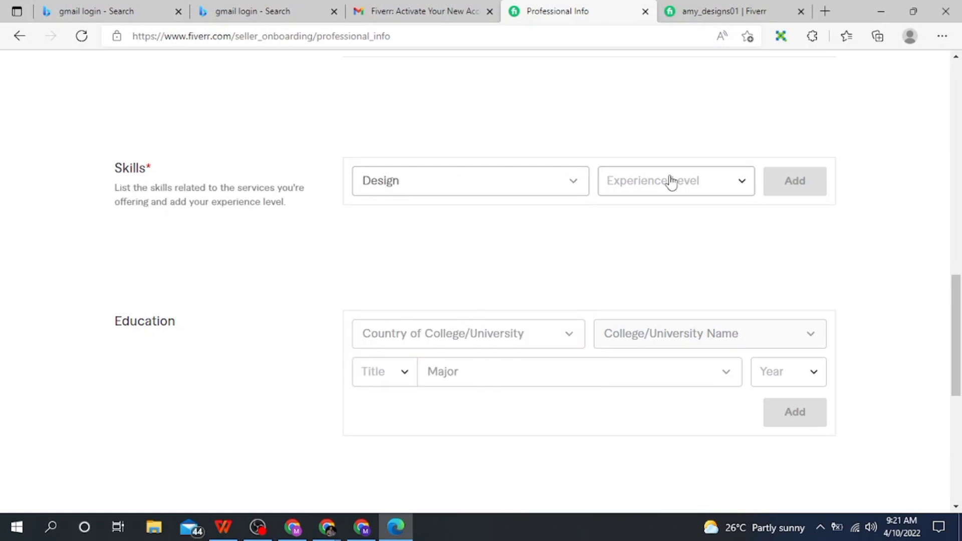
click(670, 182)
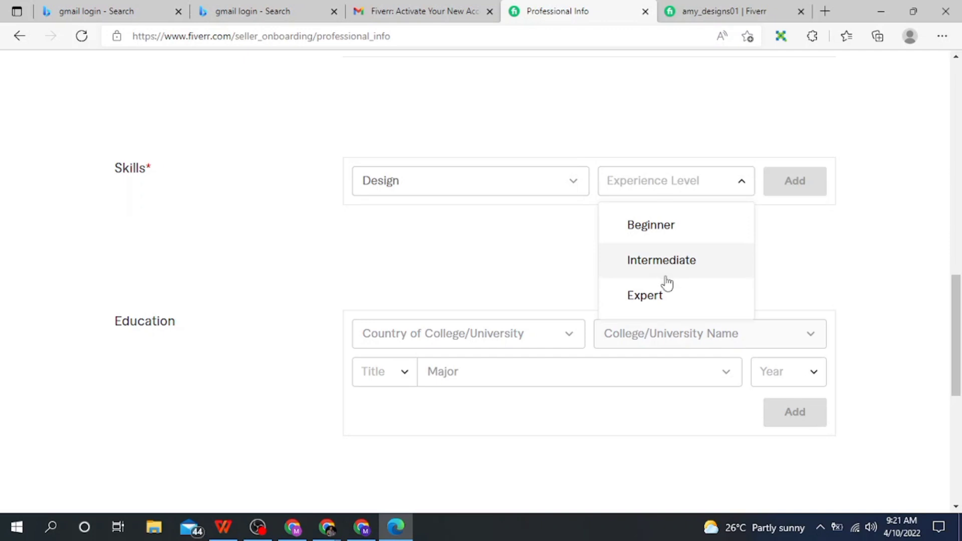
click(650, 303)
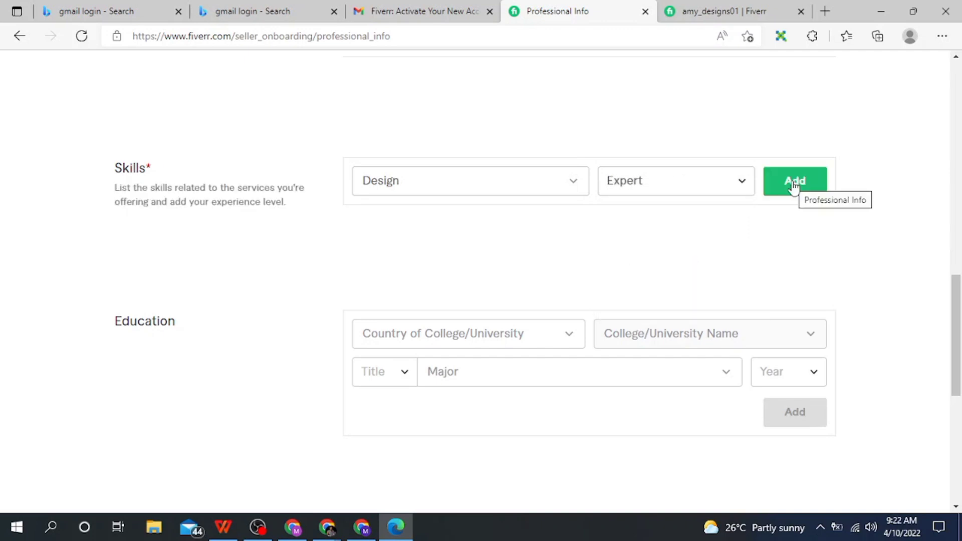
click(793, 183)
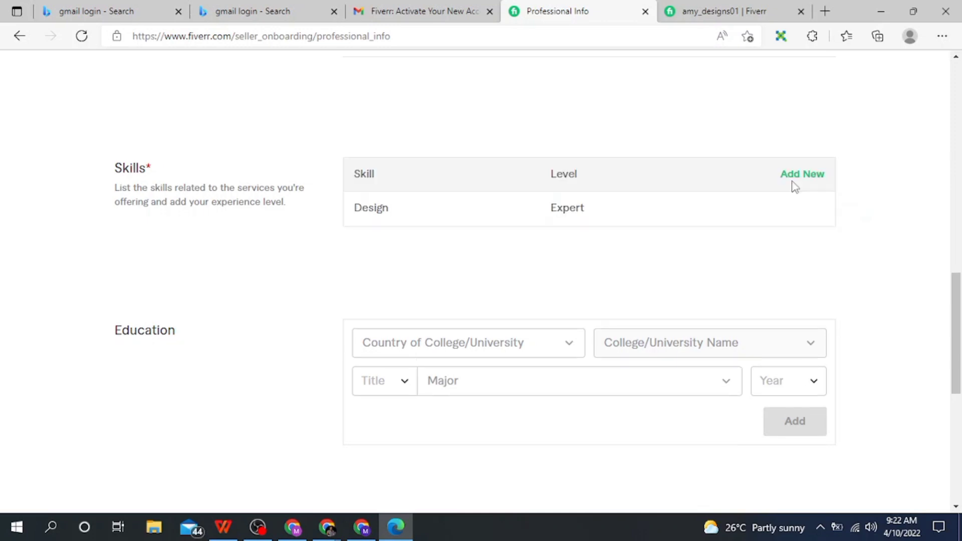
Step: Enter education: Nigeria, University of Nigeria, Nsukka, B.Sc. in English literature, 2015
scroll(480, 310, down, 4)
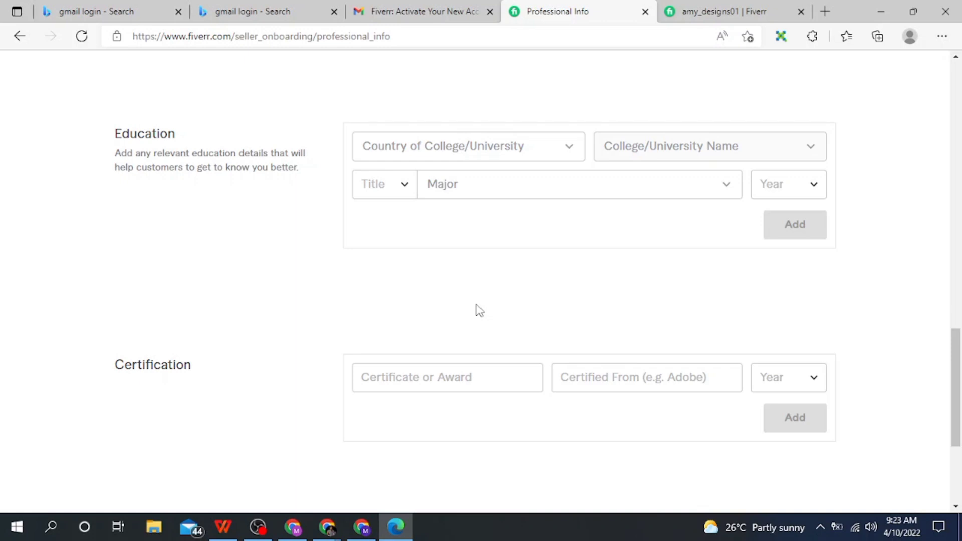
click(469, 145)
drag(581, 180, 590, 314)
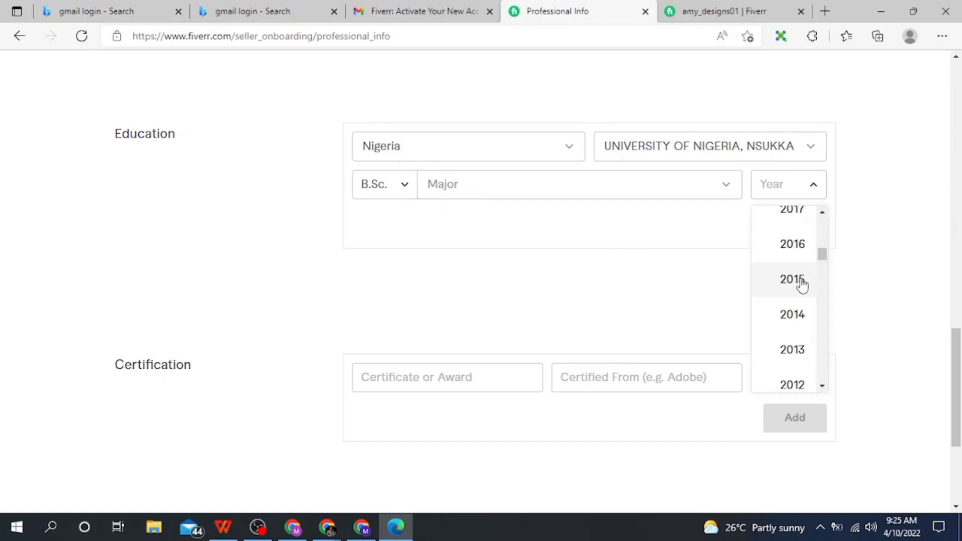
click(798, 279)
text(englishliterature)
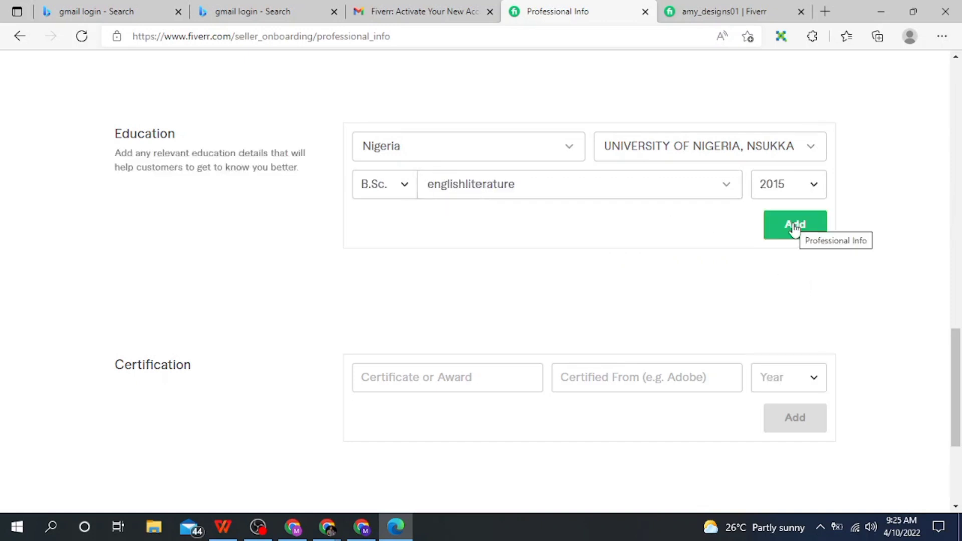
scroll(772, 284, down, 3)
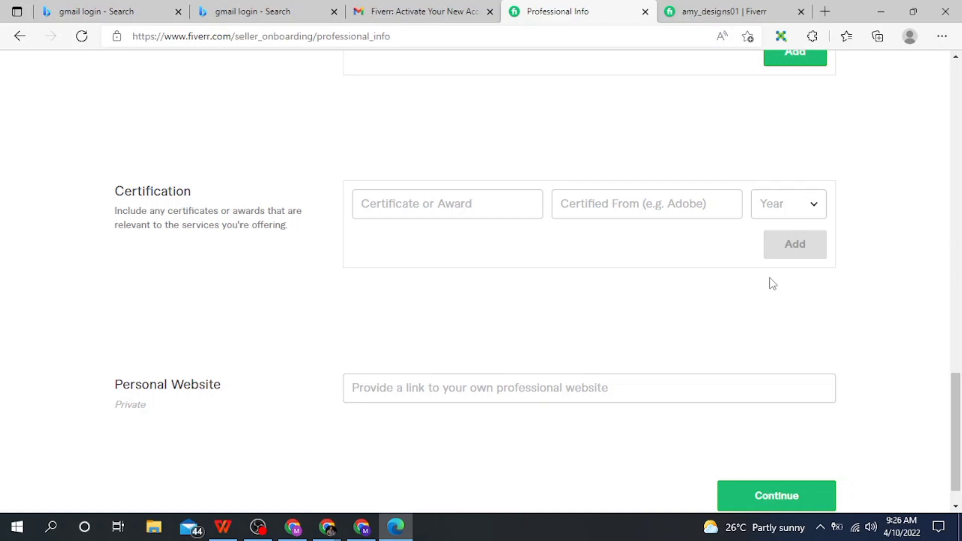
Step: Add the certificate 'Google Digital Skills fir Africa' issued by Google in 2019
click(526, 208)
text(Google Digital Skills fir Africa)
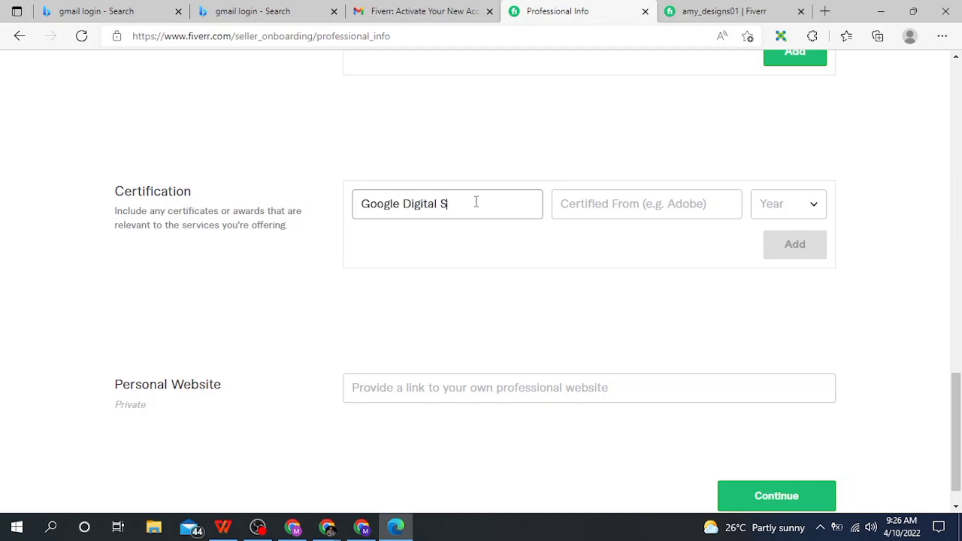
click(642, 206)
text(Google)
click(792, 207)
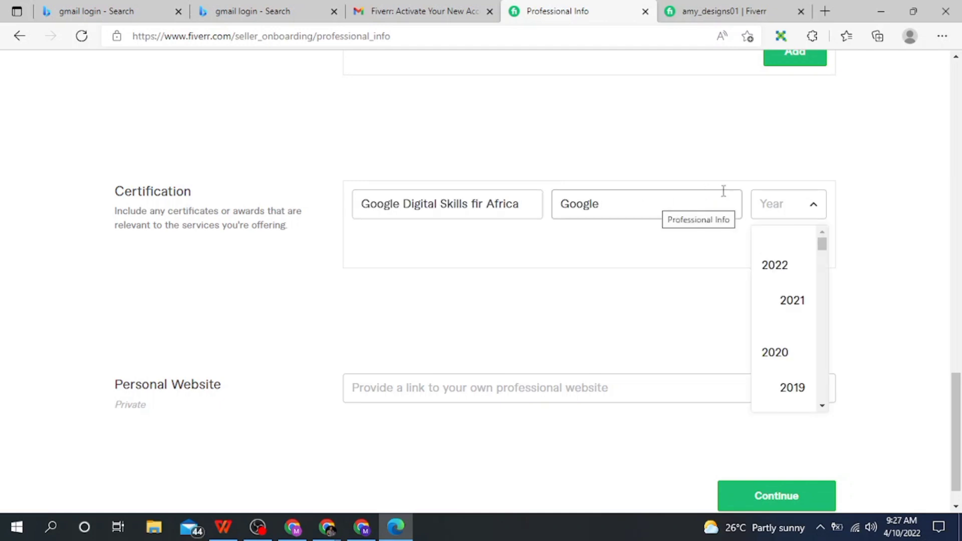
click(791, 388)
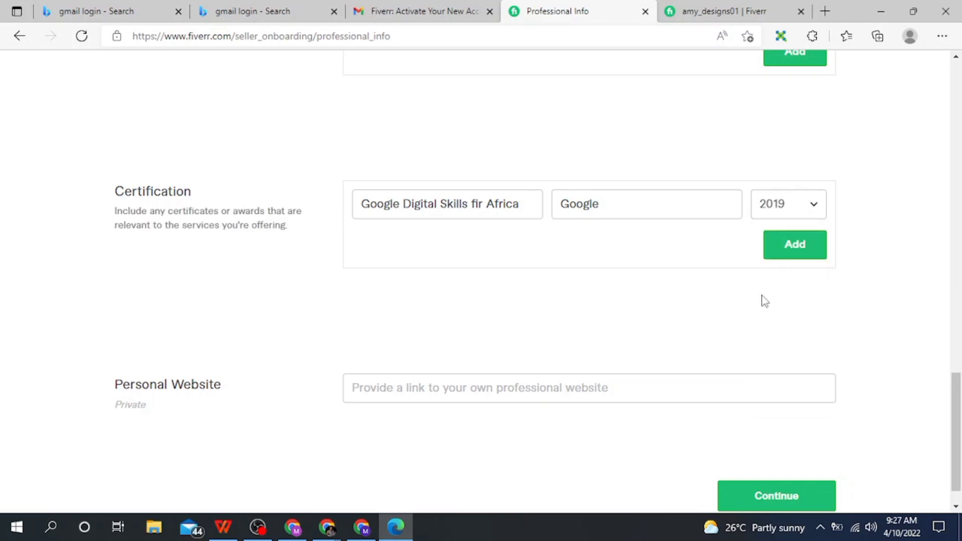
scroll(764, 300, down, 1)
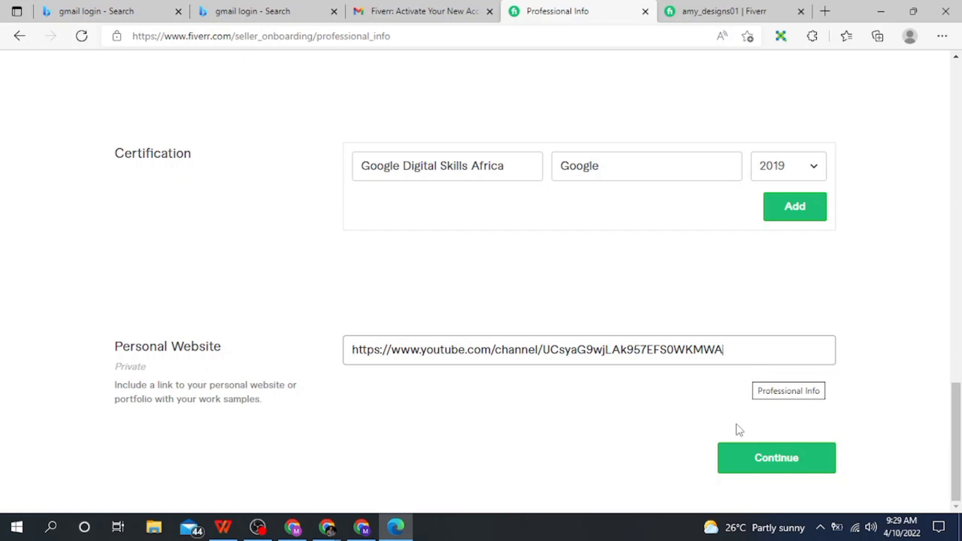
Step: Save Professional Info, connect a Google account under Linked Accounts, and continue
click(763, 457)
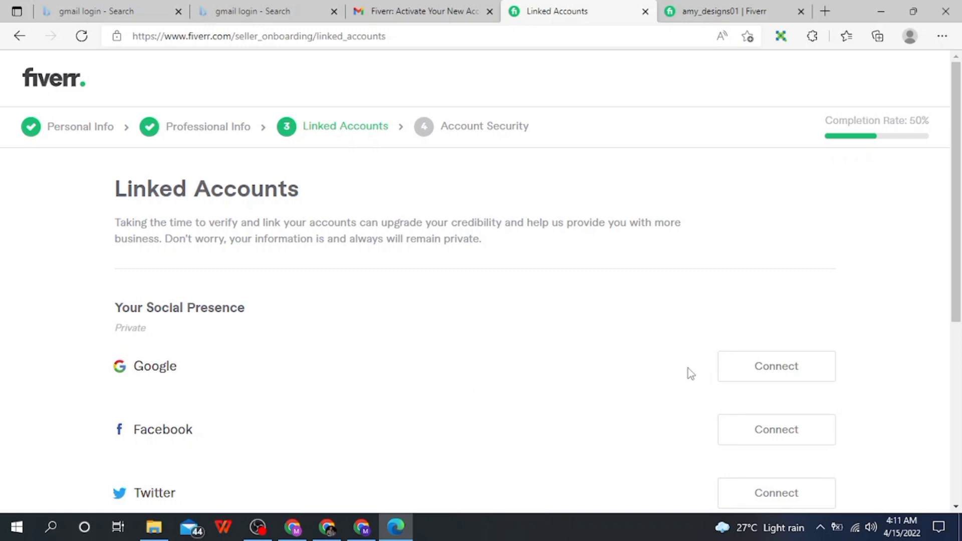
click(769, 371)
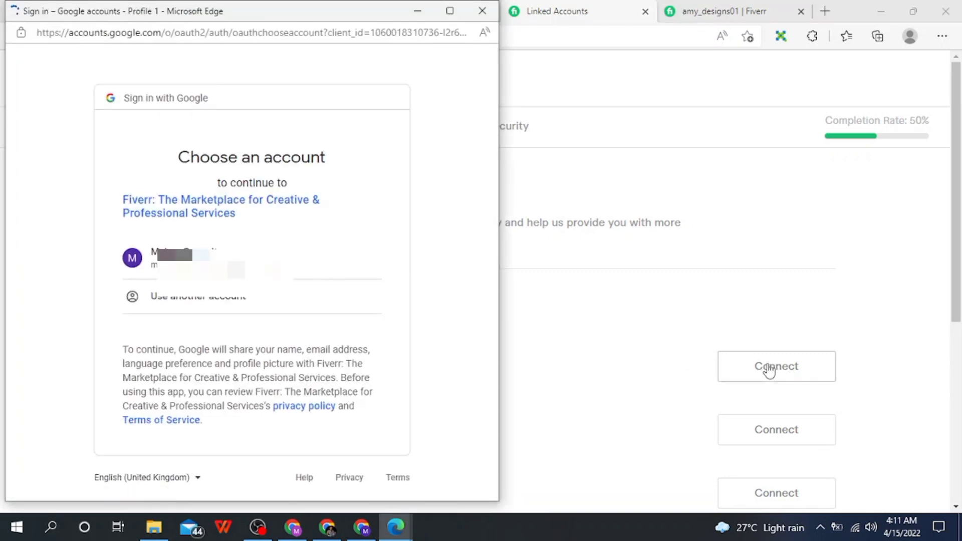
click(235, 268)
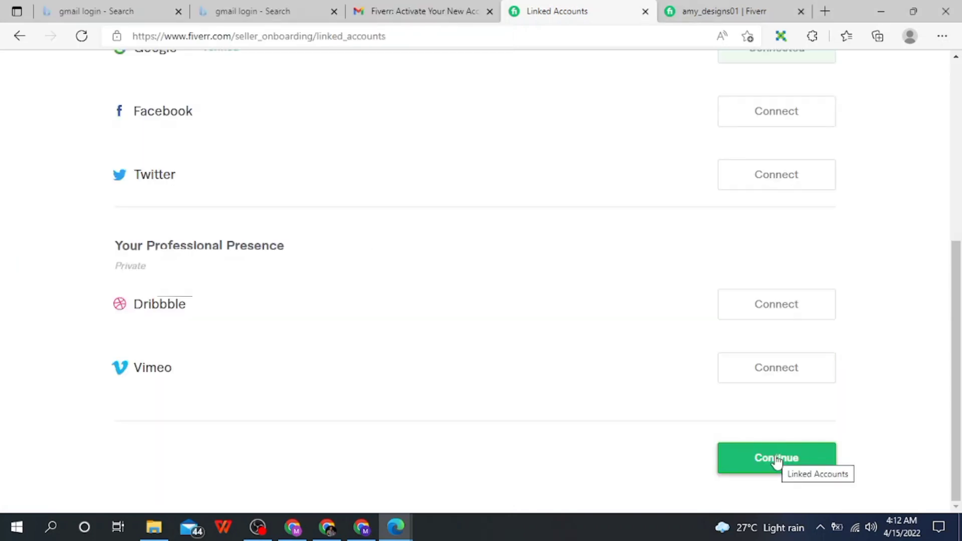
click(776, 459)
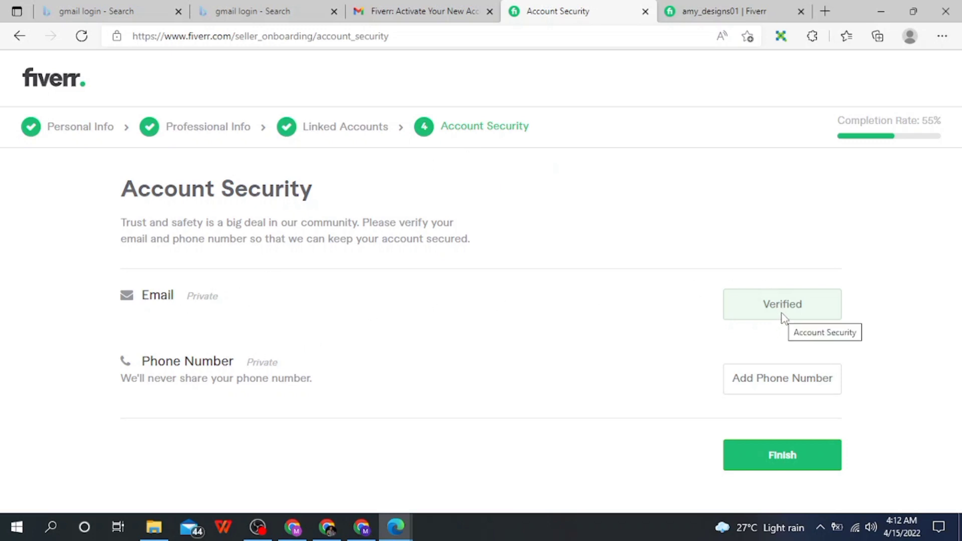
Step: Enter a Nigerian phone number and request a verification code by SMS
click(783, 384)
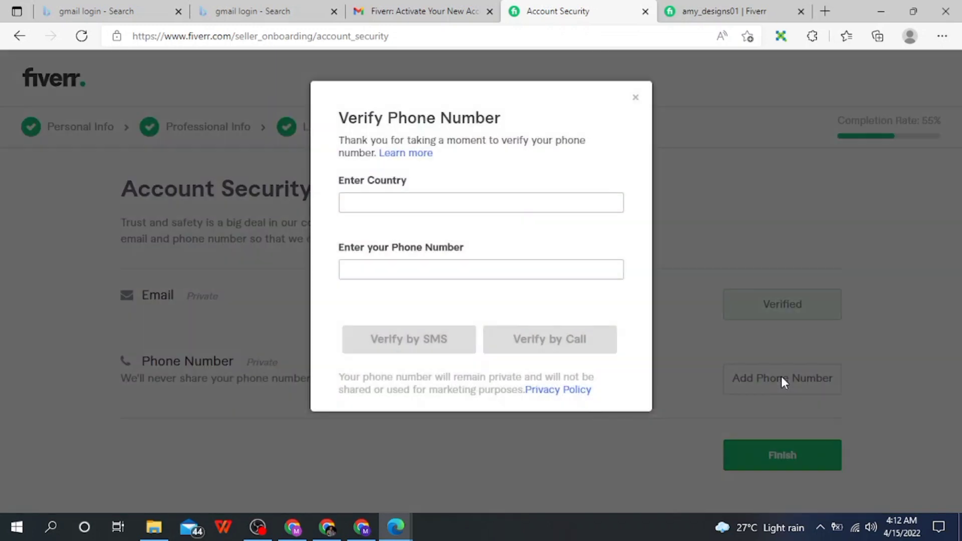
click(393, 269)
text(80)
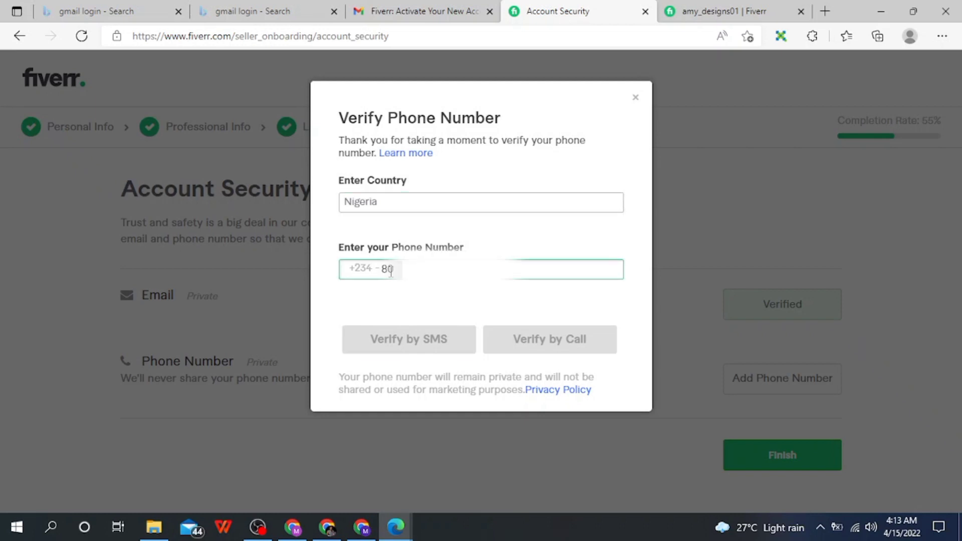
text(6)
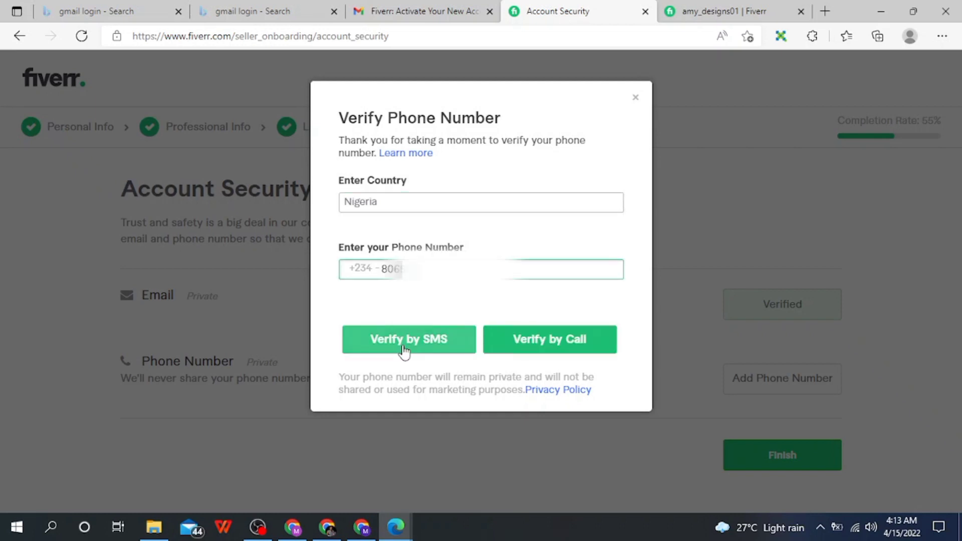
click(433, 342)
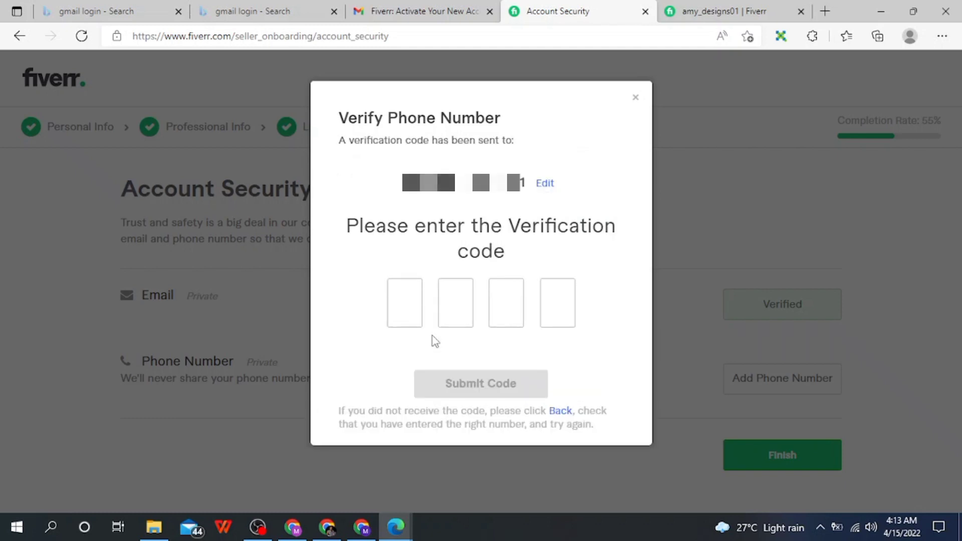
Step: Enter and submit the received SMS verification code
click(399, 304)
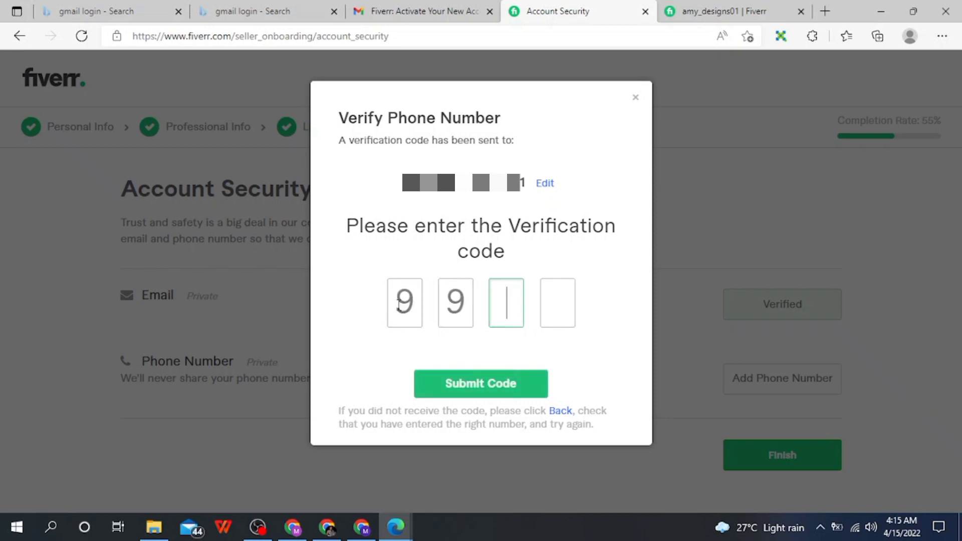
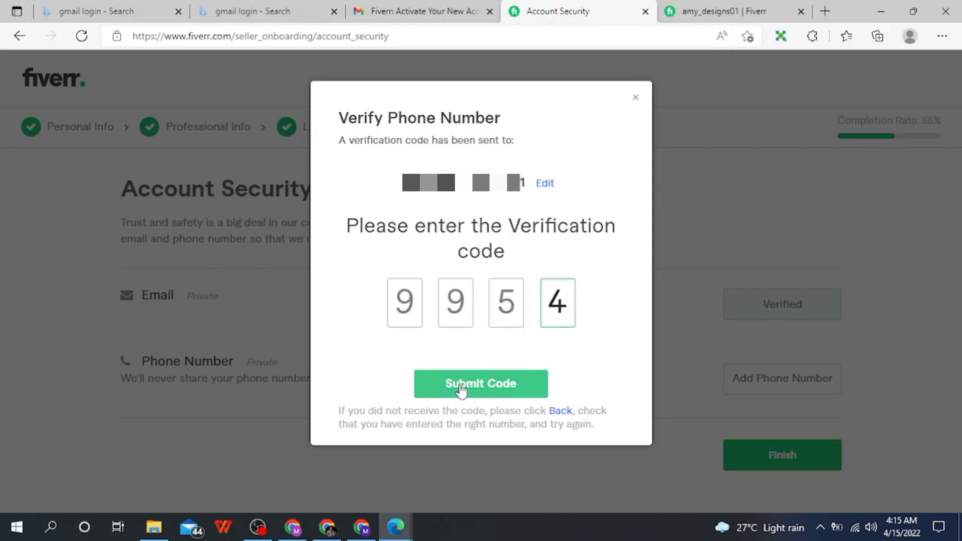
click(464, 383)
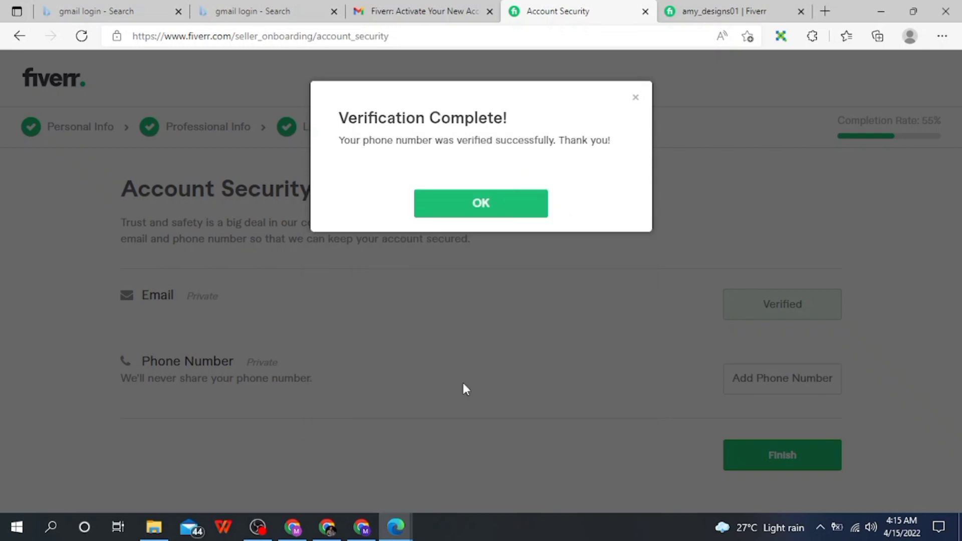
Step: Set the security question to 'What was the name of your elementary school?' and finish
click(480, 199)
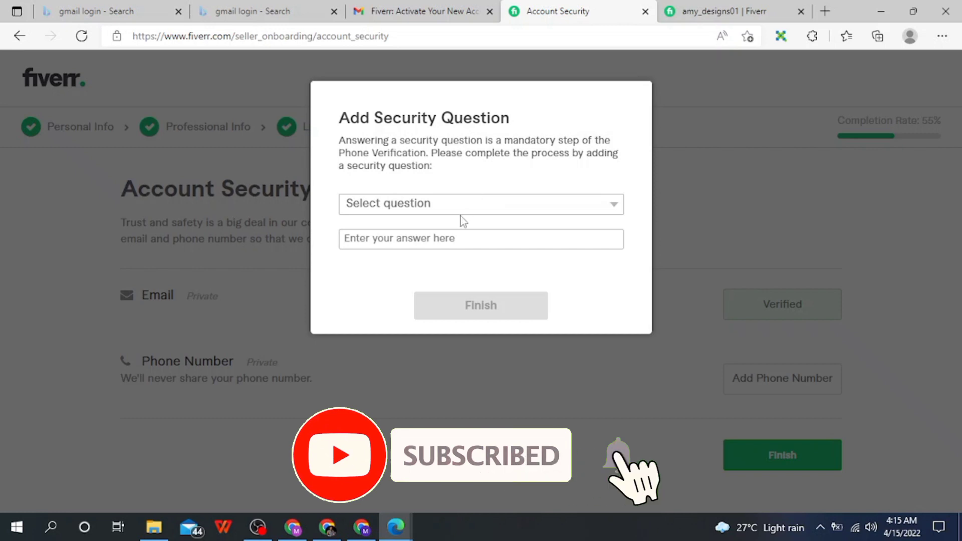
click(461, 210)
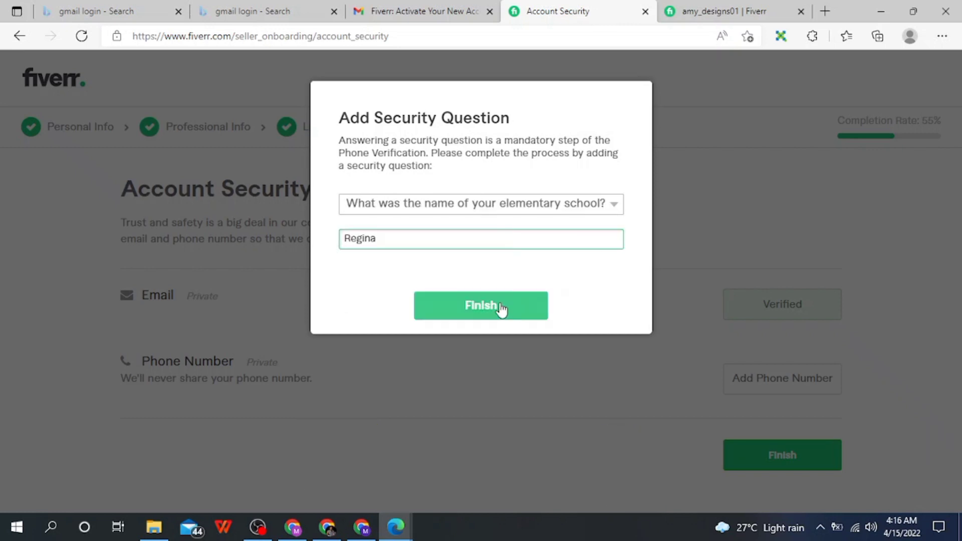
click(501, 306)
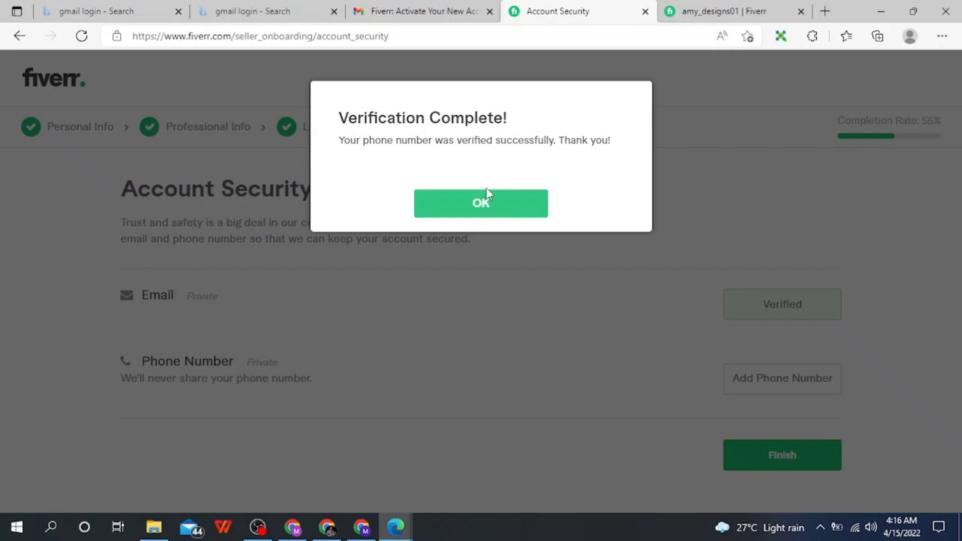
Step: Dismiss the verification confirmation and finish the Account Security step
click(482, 203)
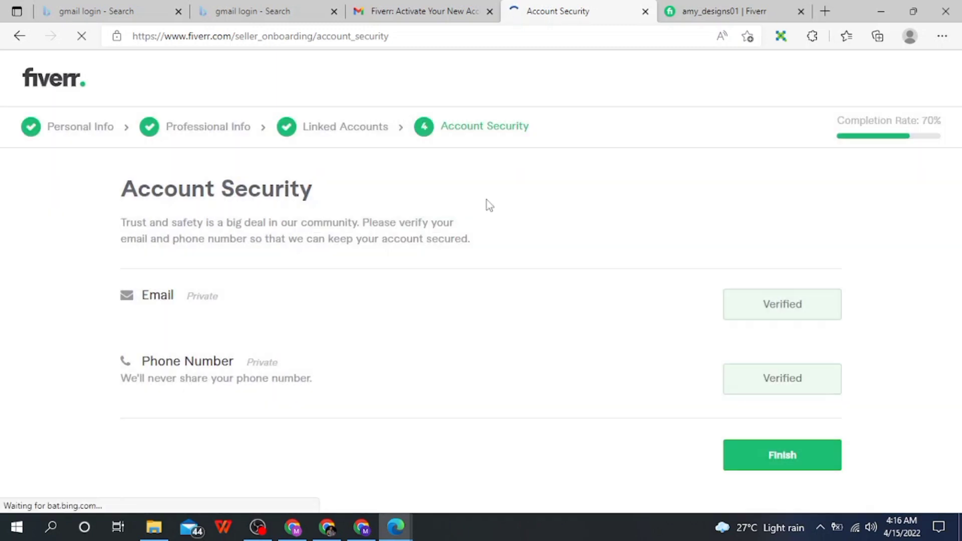
click(777, 458)
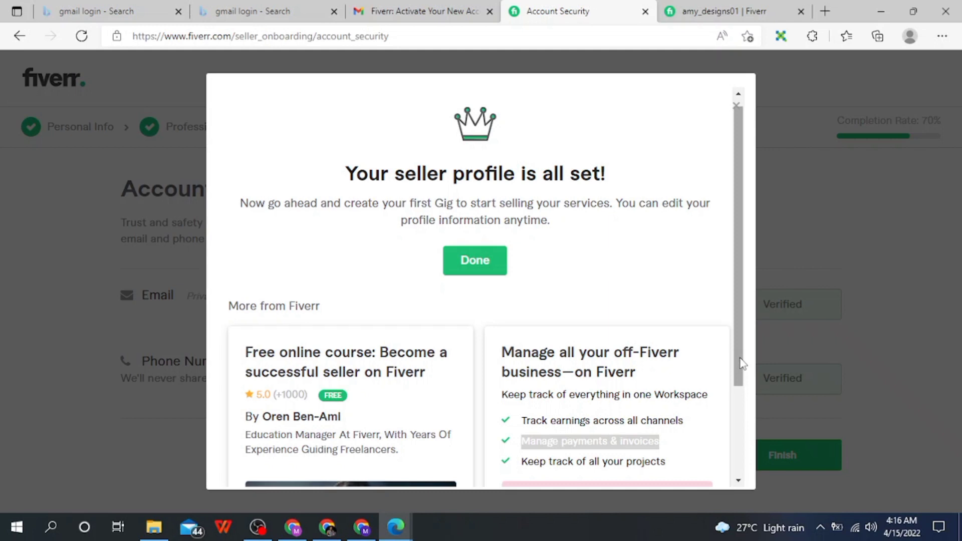
scroll(744, 381, down, 3)
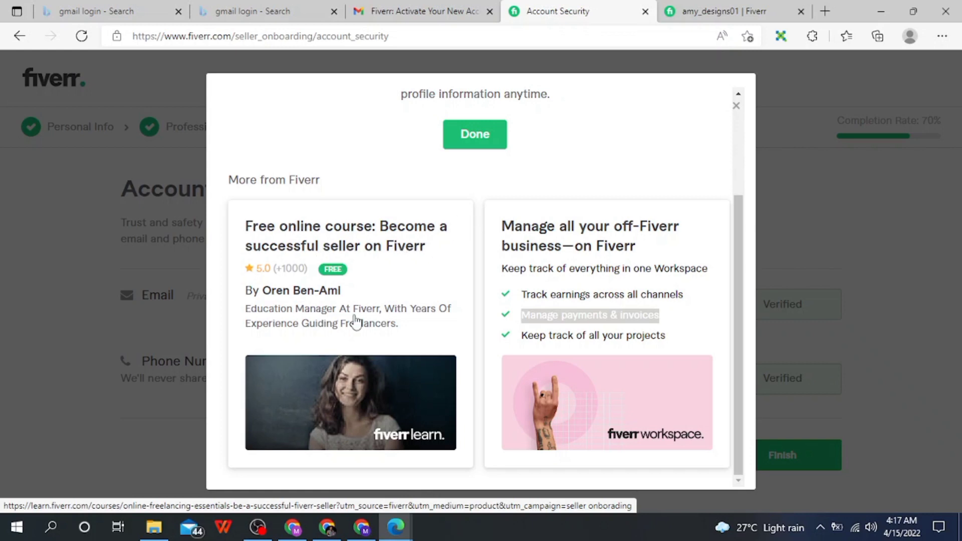
Step: Dismiss the 'Your seller profile is all set!' popup with Done
click(475, 134)
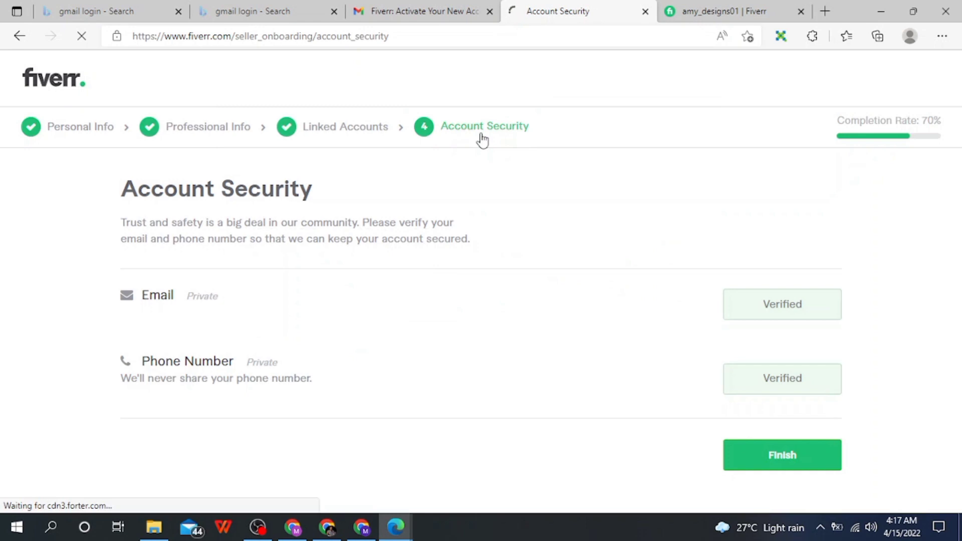